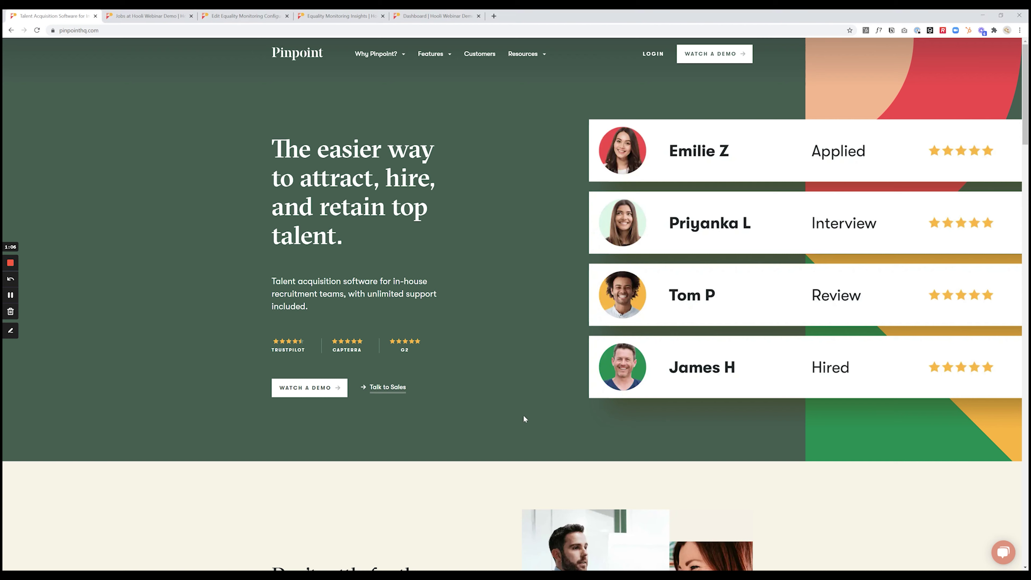
- Switch to the 'Jobs at Hooli Webinar Demo' tab showing the Join Our Team page
{"action": "key", "text": "ctrl+Tab"}
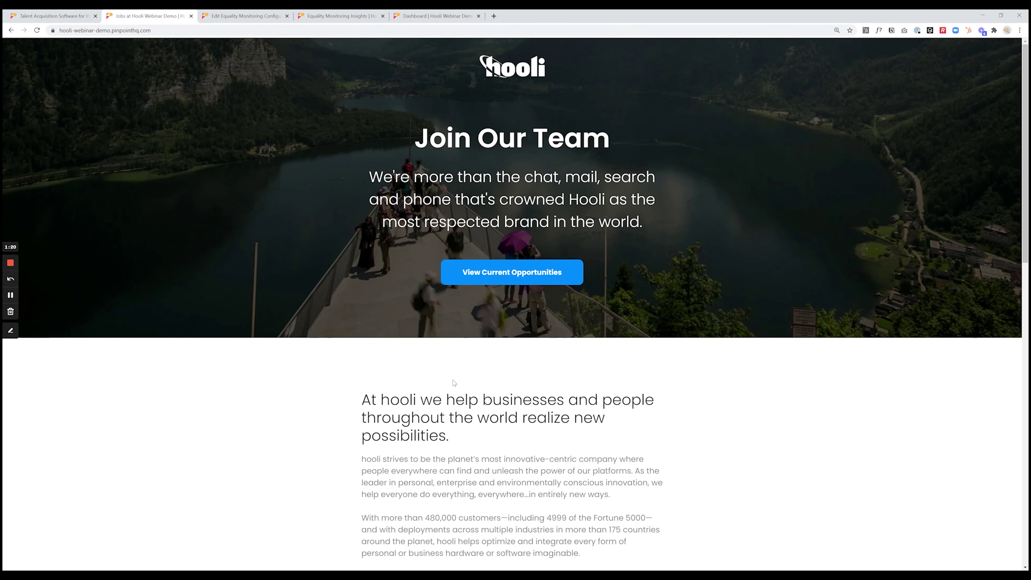
- Open the Register Your Interest form from Current Opportunities and scroll to its Diversity and Inclusion section
{"action": "scroll", "coordinate": [284, 343], "scroll_direction": "down", "scroll_amount": 15}
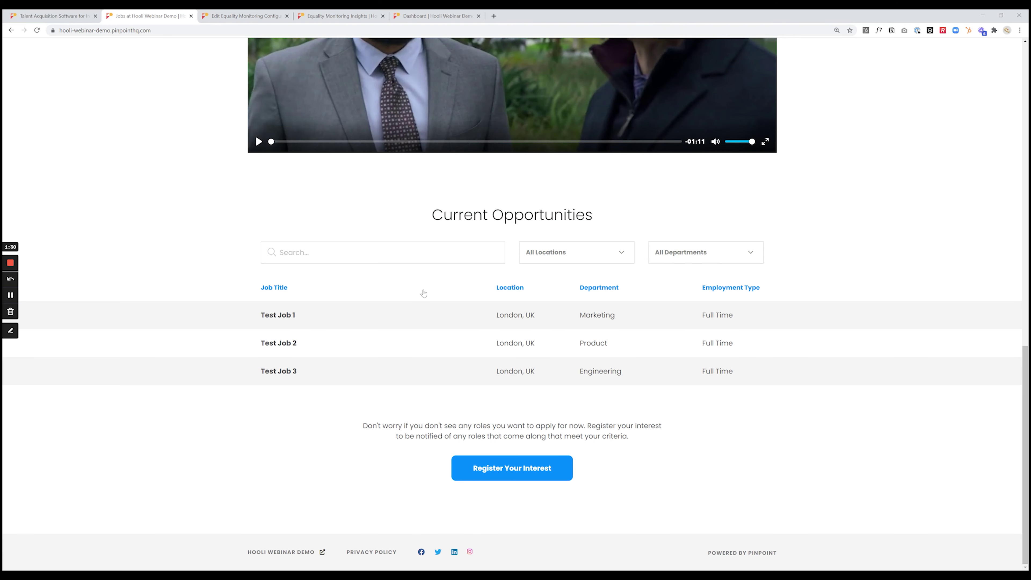
{"action": "left_click", "coordinate": [490, 479]}
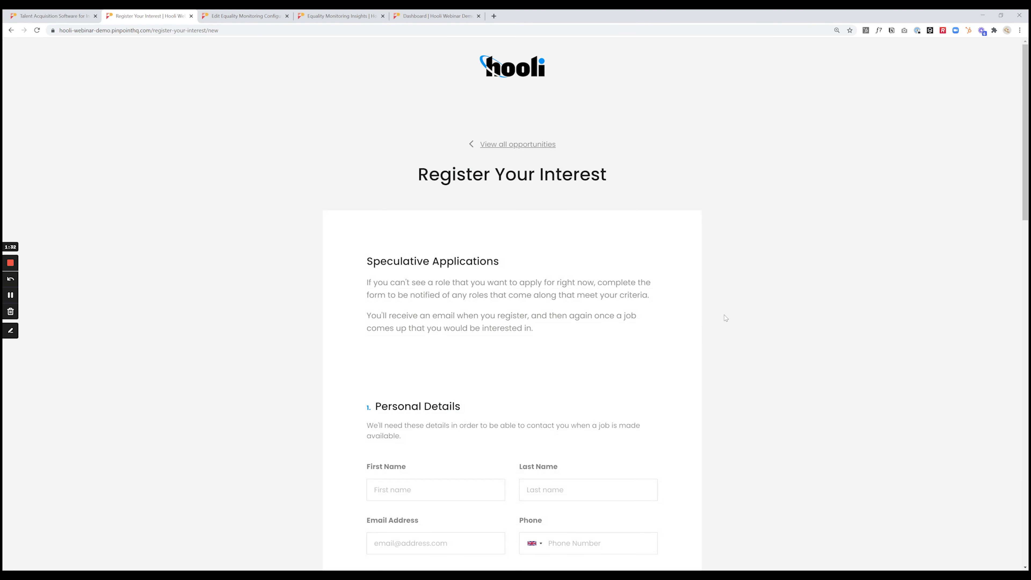
{"action": "scroll", "coordinate": [524, 329], "scroll_direction": "down", "scroll_amount": 2}
{"action": "scroll", "coordinate": [516, 333], "scroll_direction": "down", "scroll_amount": 4}
{"action": "scroll", "coordinate": [591, 371], "scroll_direction": "down", "scroll_amount": 16}
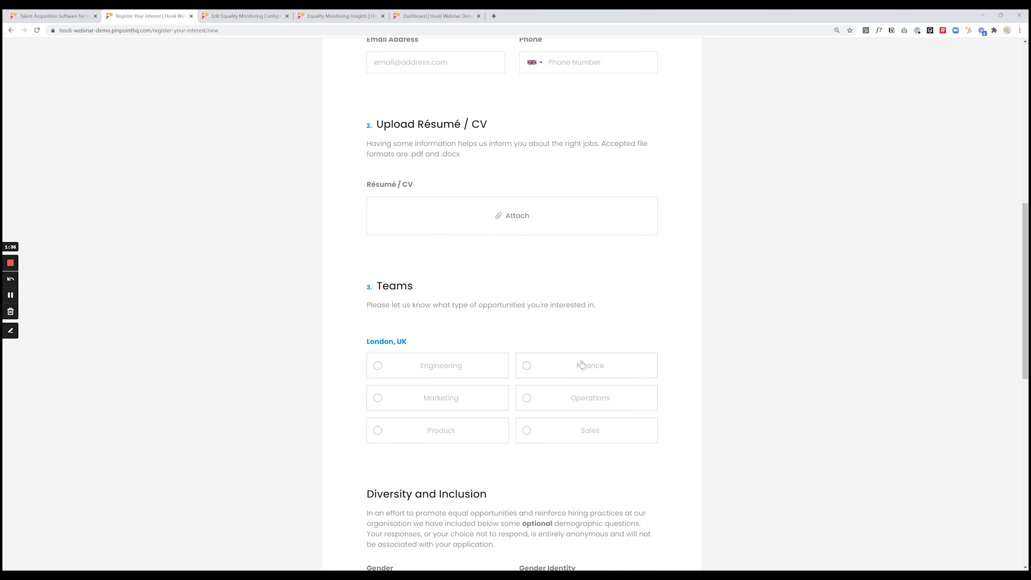
{"action": "scroll", "coordinate": [450, 250], "scroll_direction": "down", "scroll_amount": 1}
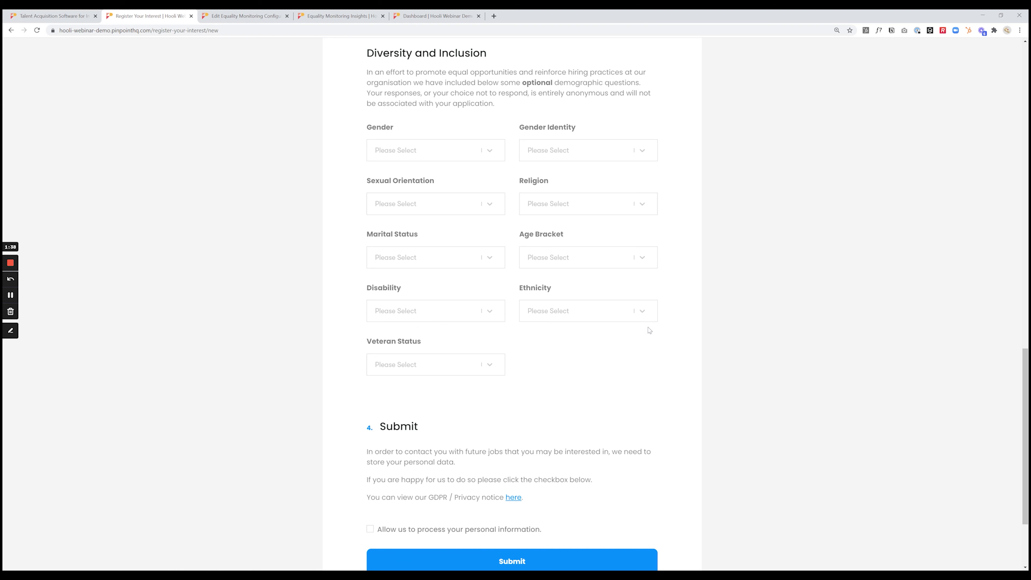
{"action": "scroll", "coordinate": [681, 281], "scroll_direction": "up", "scroll_amount": 1}
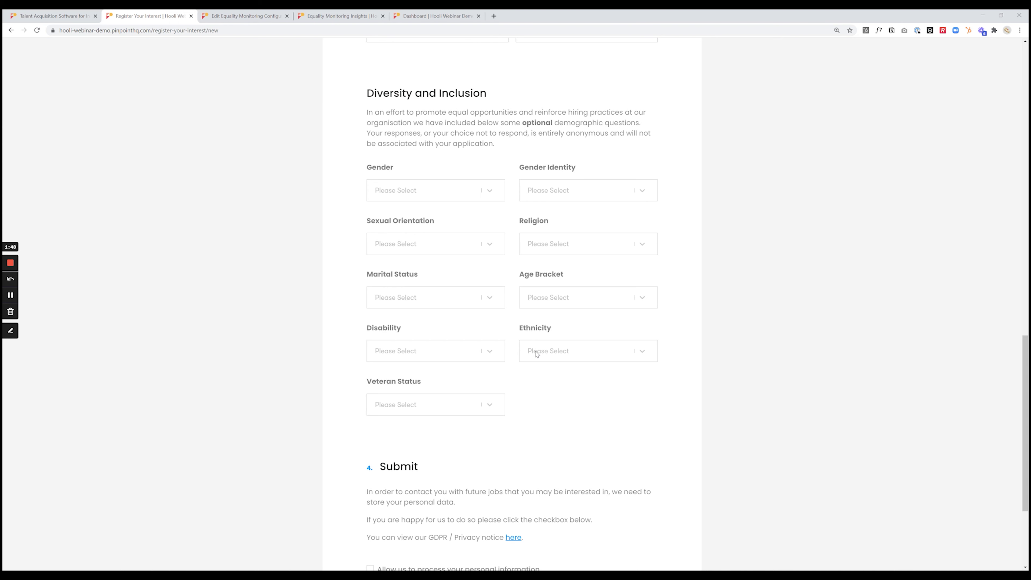
- Answer Gender as Male and Age Bracket as 25-34 in the optional demographic questions
{"action": "left_click_drag", "start_coordinate": [495, 144], "coordinate": [411, 121]}
{"action": "left_click", "coordinate": [410, 120]}
{"action": "left_click", "coordinate": [452, 191]}
{"action": "left_click", "coordinate": [435, 213]}
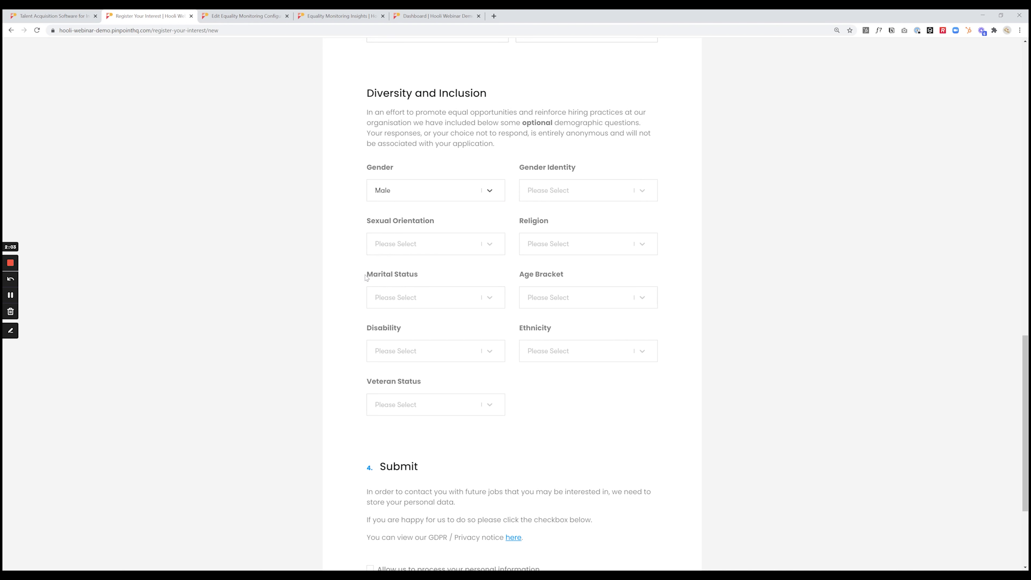
{"action": "left_click", "coordinate": [564, 301]}
{"action": "left_click", "coordinate": [564, 334]}
{"action": "left_click", "coordinate": [243, 14]}
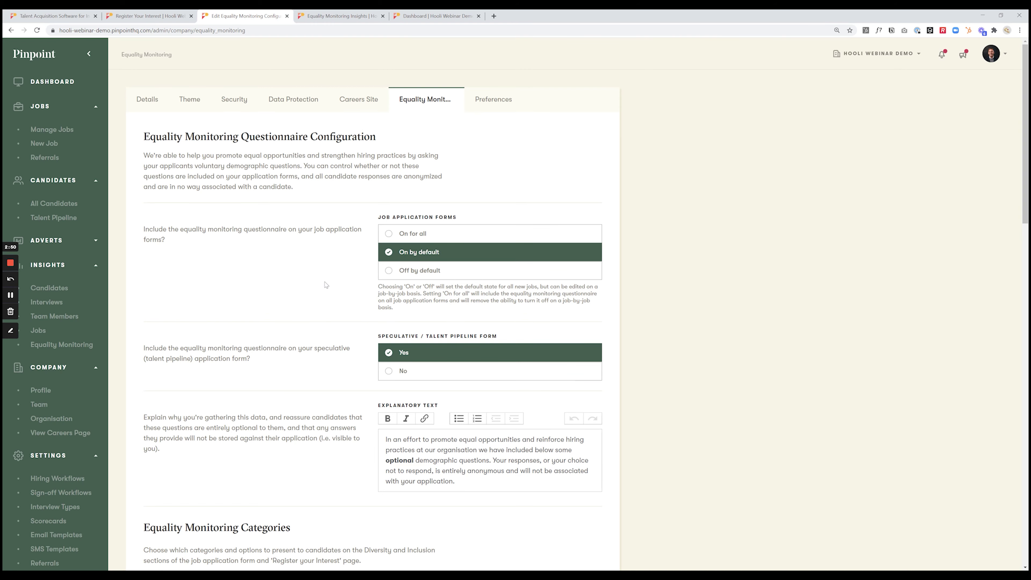
{"action": "scroll", "coordinate": [516, 207], "scroll_direction": "down", "scroll_amount": 4}
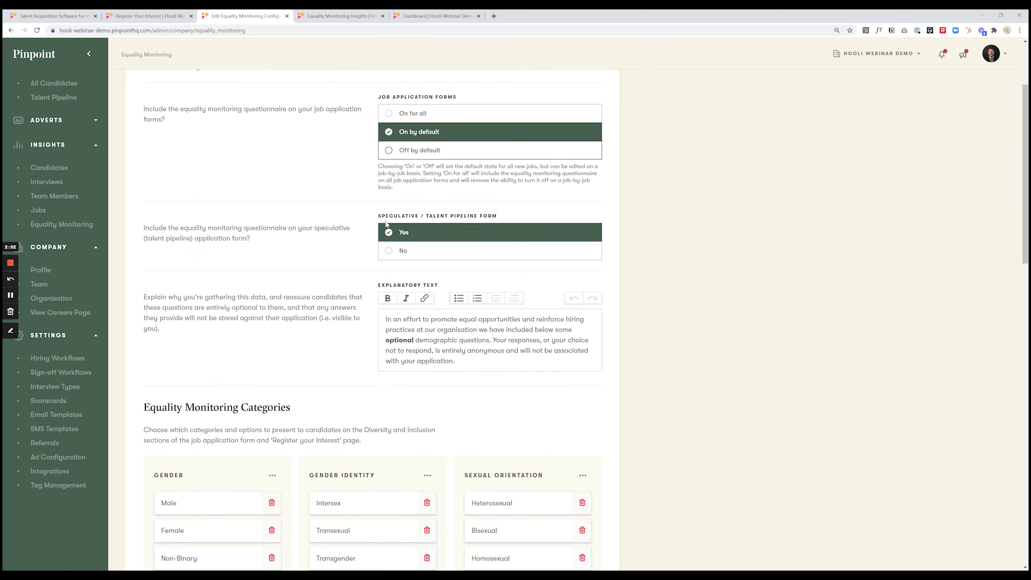
{"action": "scroll", "coordinate": [392, 311], "scroll_direction": "down", "scroll_amount": 1}
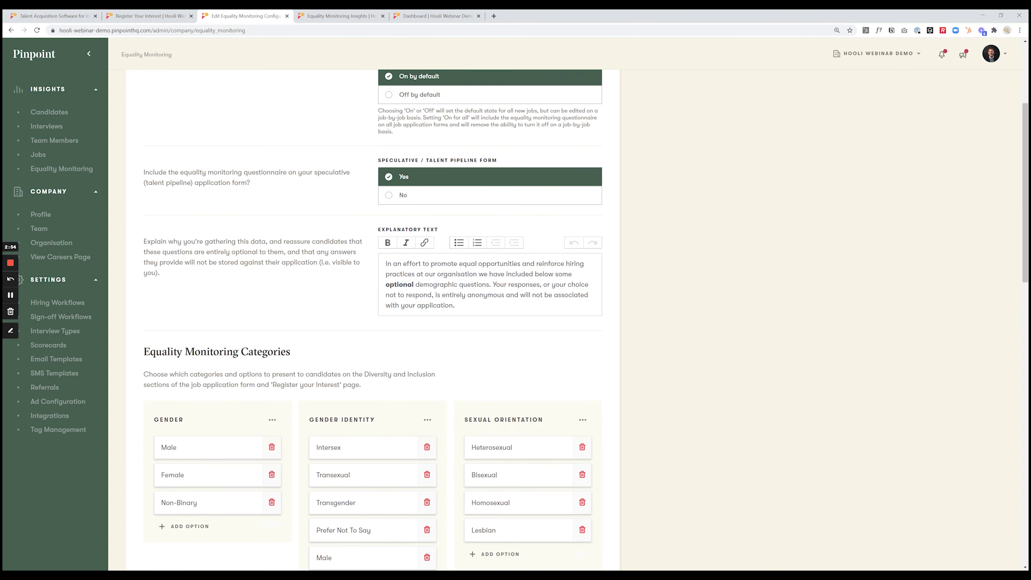
{"action": "left_click_drag", "start_coordinate": [462, 284], "coordinate": [375, 237]}
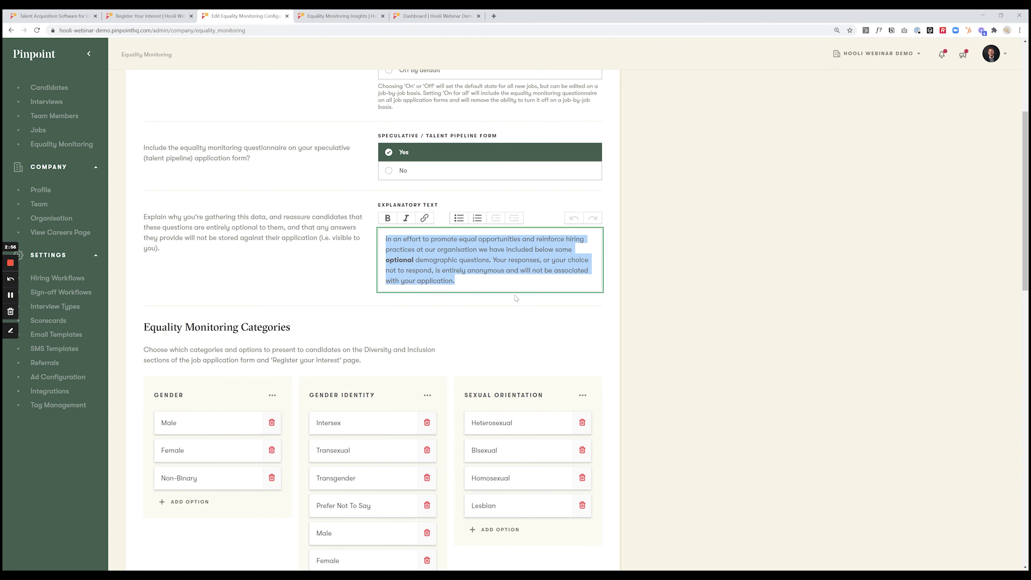
{"action": "key", "text": "Right"}
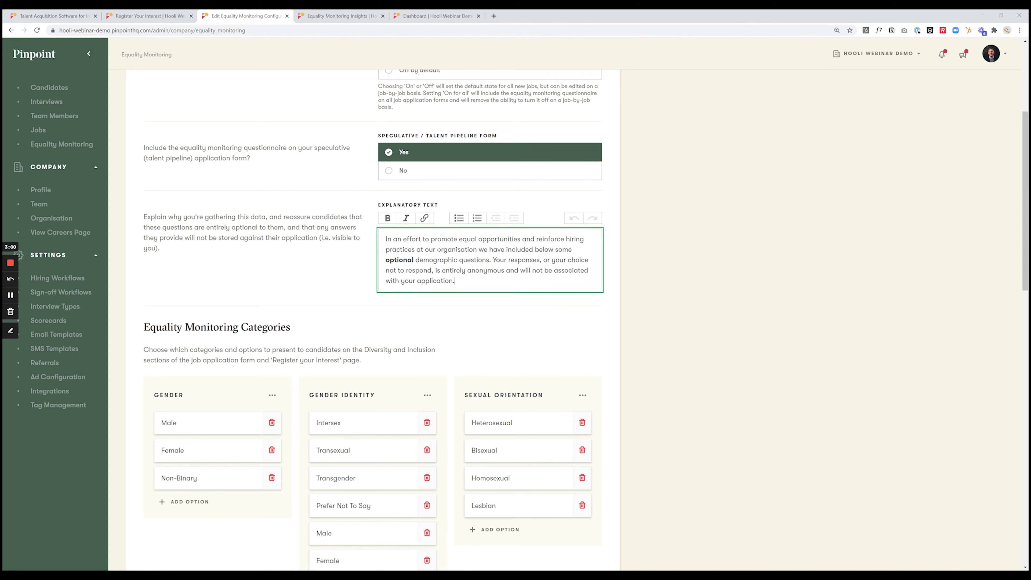
{"action": "scroll", "coordinate": [513, 297], "scroll_direction": "down", "scroll_amount": 7}
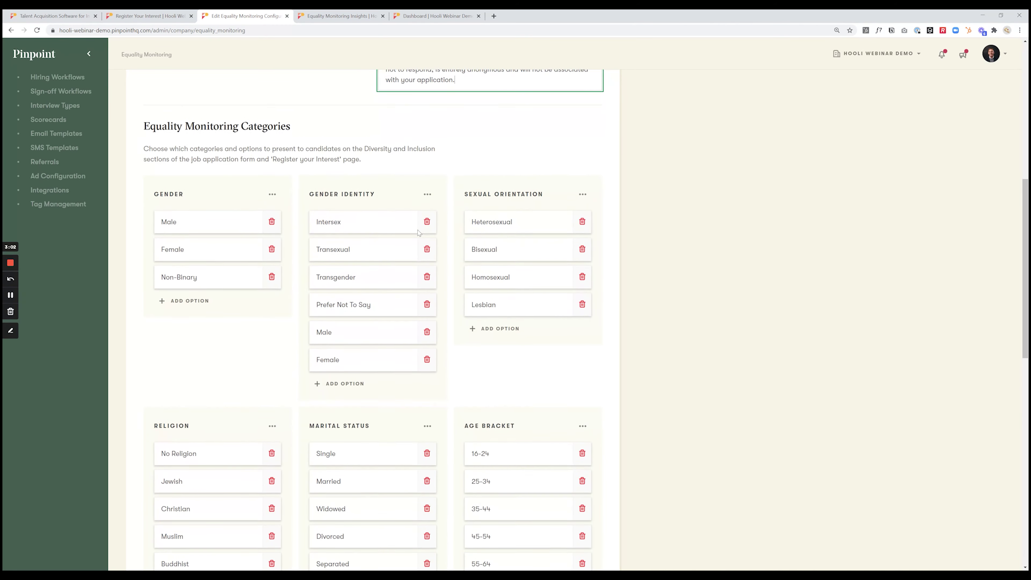
{"action": "scroll", "coordinate": [184, 223], "scroll_direction": "down", "scroll_amount": 1}
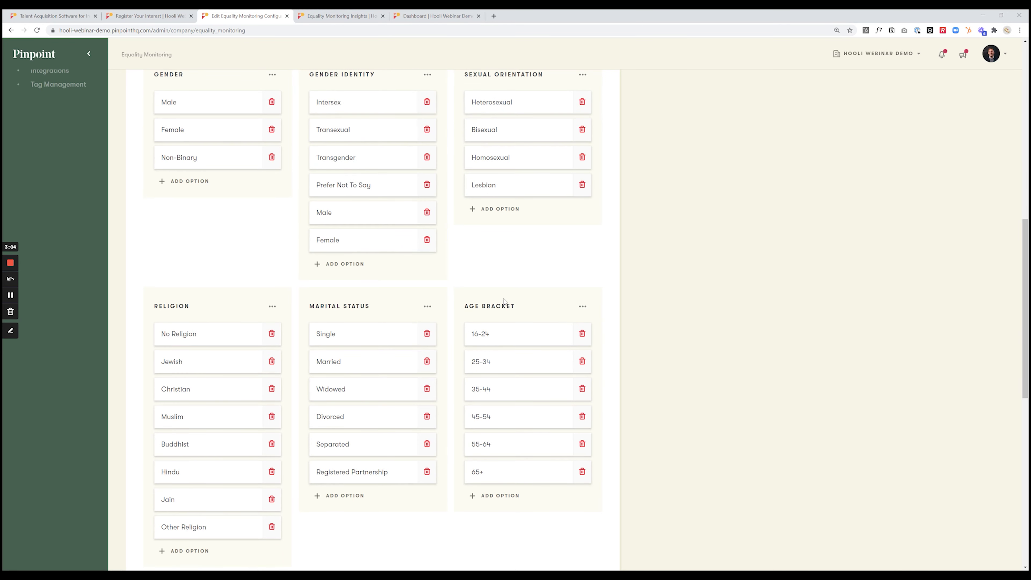
{"action": "scroll", "coordinate": [502, 301], "scroll_direction": "up", "scroll_amount": 1}
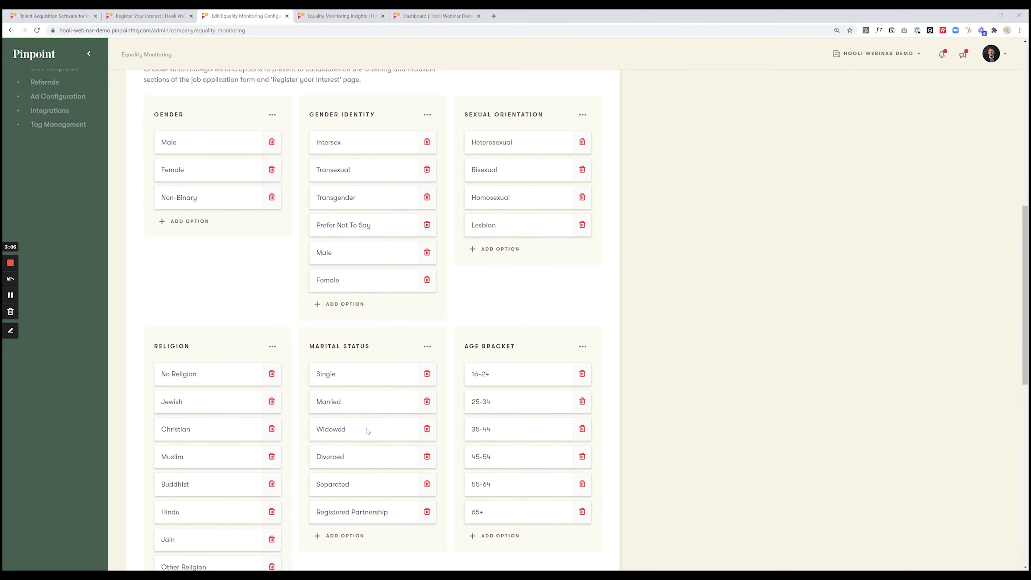
{"action": "scroll", "coordinate": [405, 358], "scroll_direction": "down", "scroll_amount": 1}
{"action": "scroll", "coordinate": [405, 358], "scroll_direction": "down", "scroll_amount": 10}
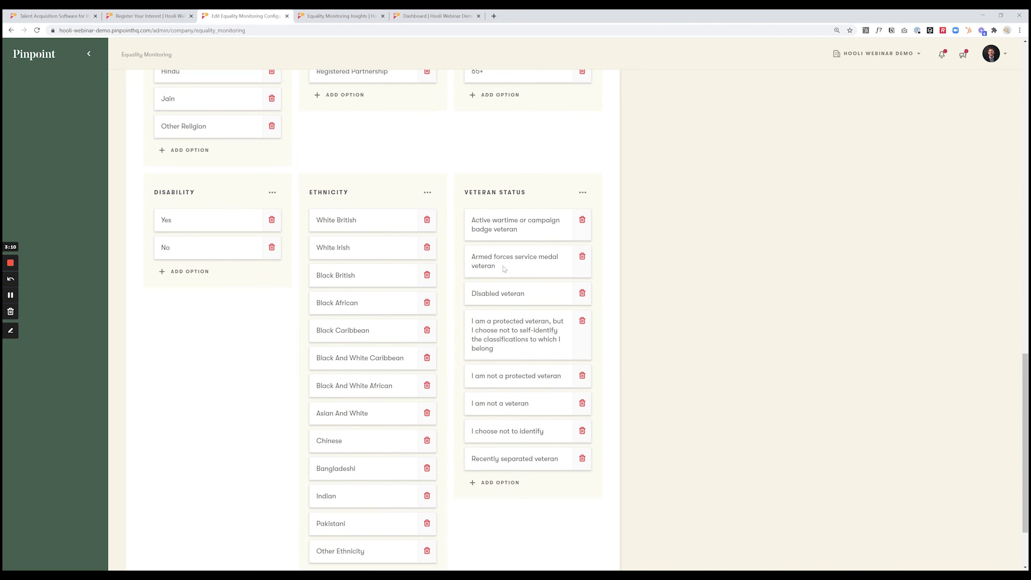
{"action": "scroll", "coordinate": [485, 279], "scroll_direction": "down", "scroll_amount": 2}
{"action": "scroll", "coordinate": [300, 295], "scroll_direction": "up", "scroll_amount": 6}
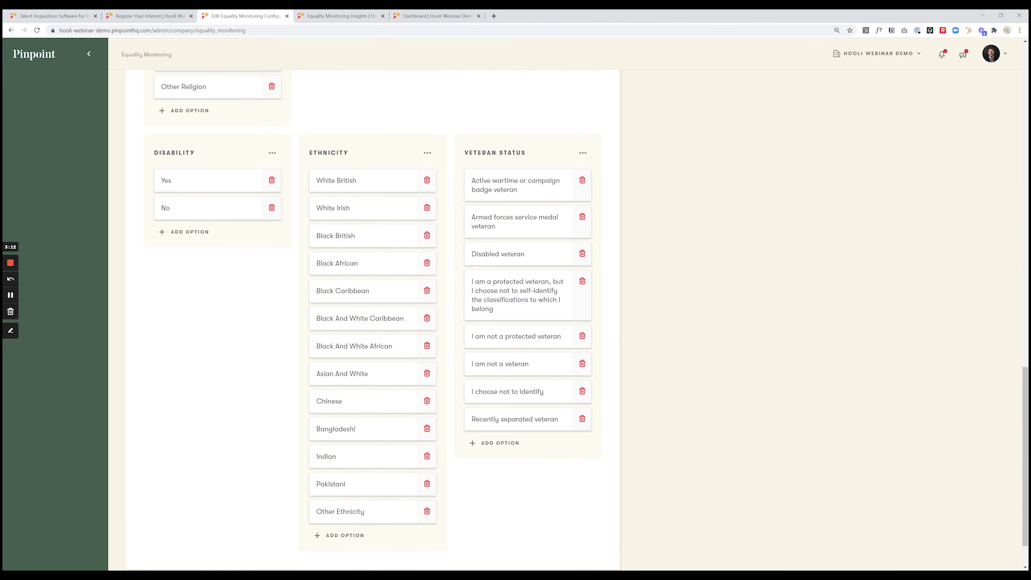
{"action": "scroll", "coordinate": [487, 327], "scroll_direction": "up", "scroll_amount": 15}
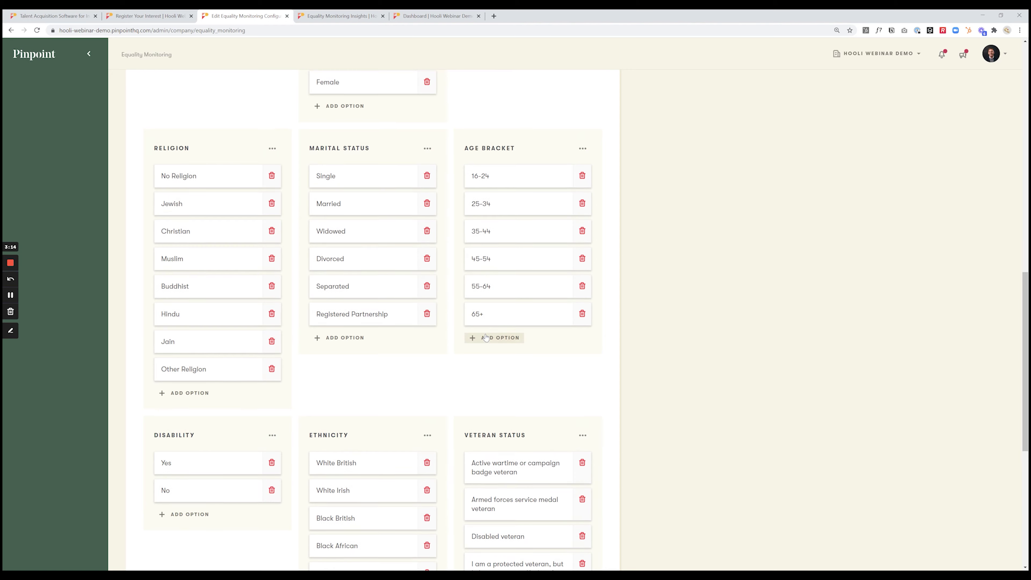
{"action": "scroll", "coordinate": [491, 328], "scroll_direction": "up", "scroll_amount": 1}
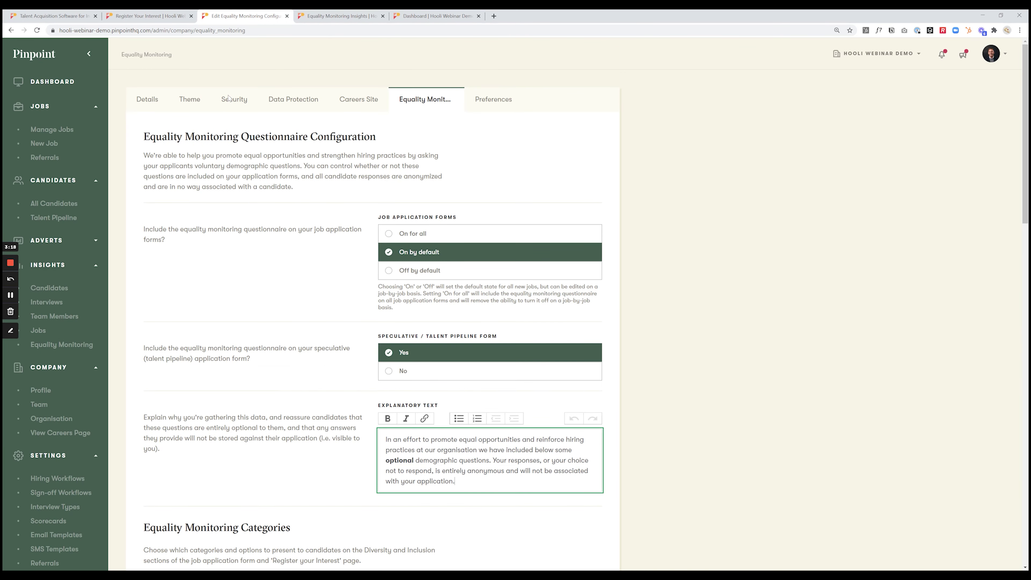
- Open Equality Monitoring Insights and scroll through the 160-respondent demographic charts
{"action": "left_click", "coordinate": [324, 16]}
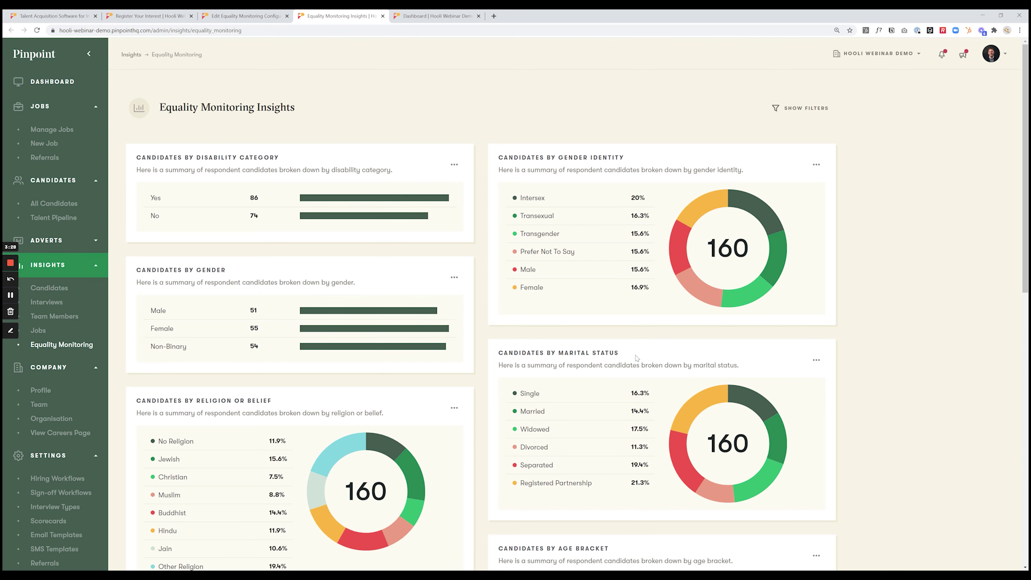
{"action": "scroll", "coordinate": [609, 338], "scroll_direction": "down", "scroll_amount": 6}
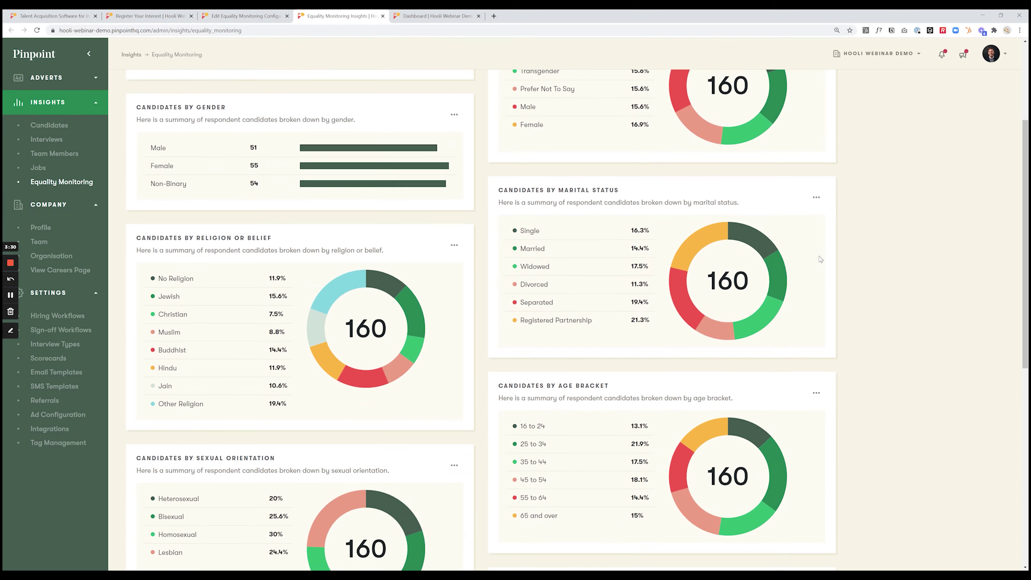
{"action": "scroll", "coordinate": [341, 174], "scroll_direction": "down", "scroll_amount": 4}
{"action": "scroll", "coordinate": [546, 239], "scroll_direction": "down", "scroll_amount": 1}
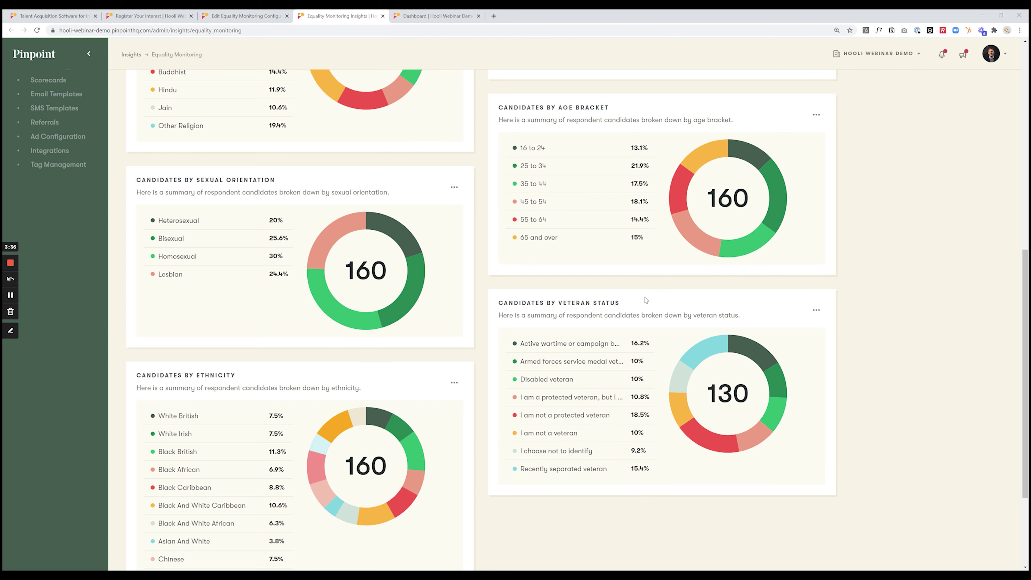
{"action": "scroll", "coordinate": [740, 387], "scroll_direction": "up", "scroll_amount": 10}
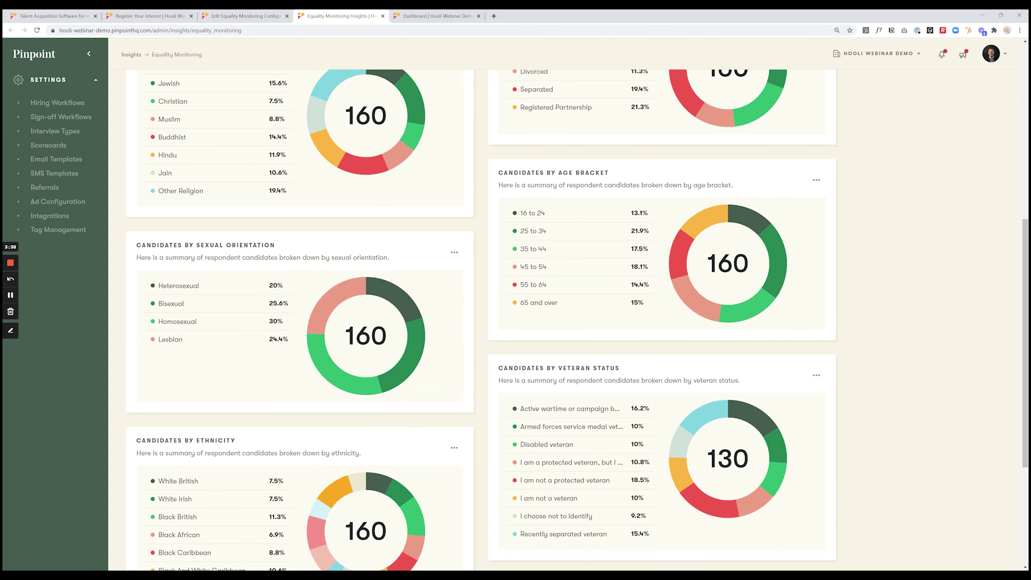
- Open and close the gender identity chart's options menu, then show the charts' filters
{"action": "left_click", "coordinate": [816, 165]}
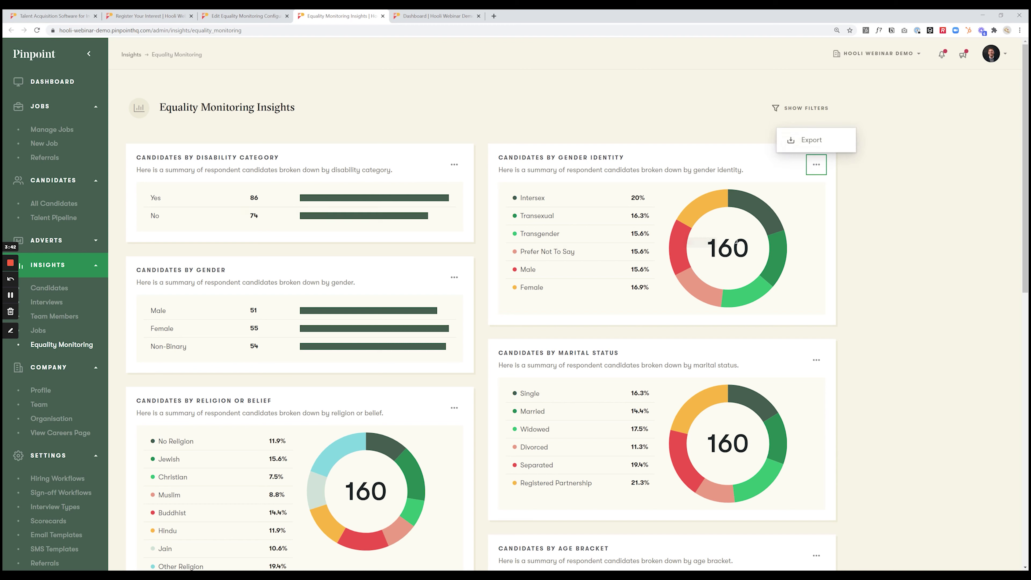
{"action": "left_click", "coordinate": [872, 240]}
{"action": "left_click", "coordinate": [802, 108]}
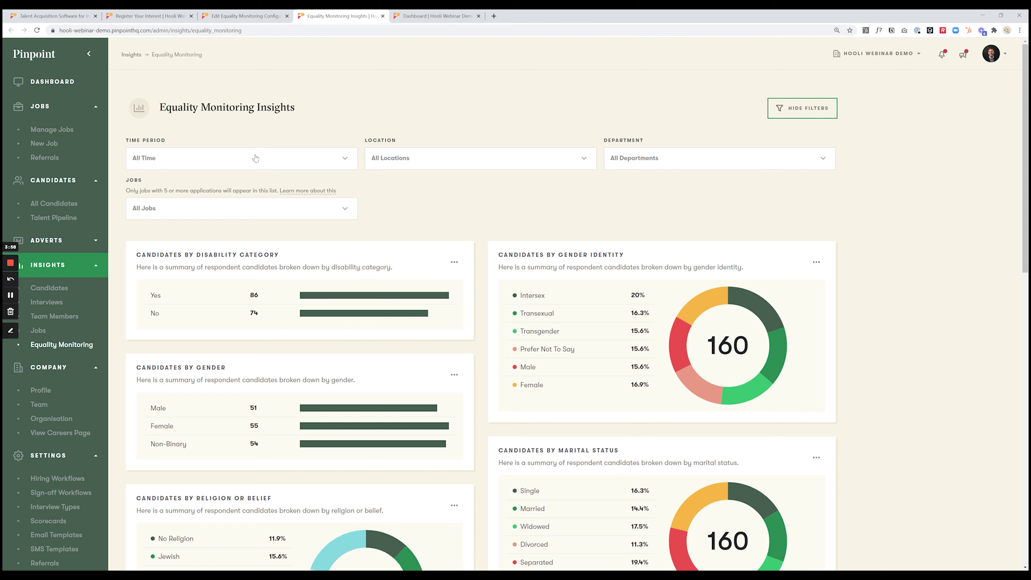
- Move to the Dashboard listing 0 new applications, 3 open jobs and Test Jobs 1–3
{"action": "left_click", "coordinate": [456, 218]}
{"action": "scroll", "coordinate": [535, 198], "scroll_direction": "down", "scroll_amount": 3}
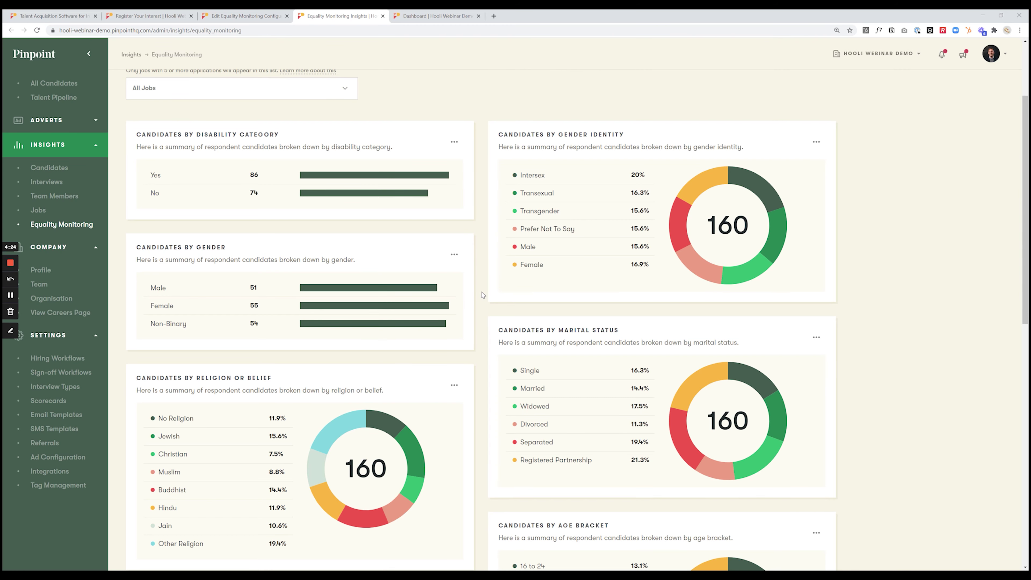
{"action": "scroll", "coordinate": [480, 299], "scroll_direction": "up", "scroll_amount": 3}
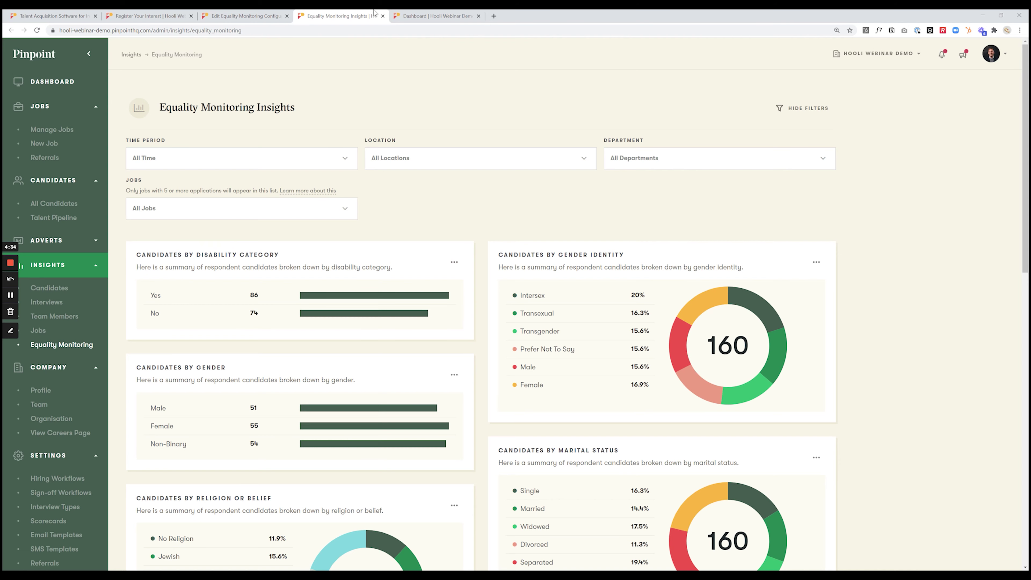
{"action": "left_click", "coordinate": [399, 15]}
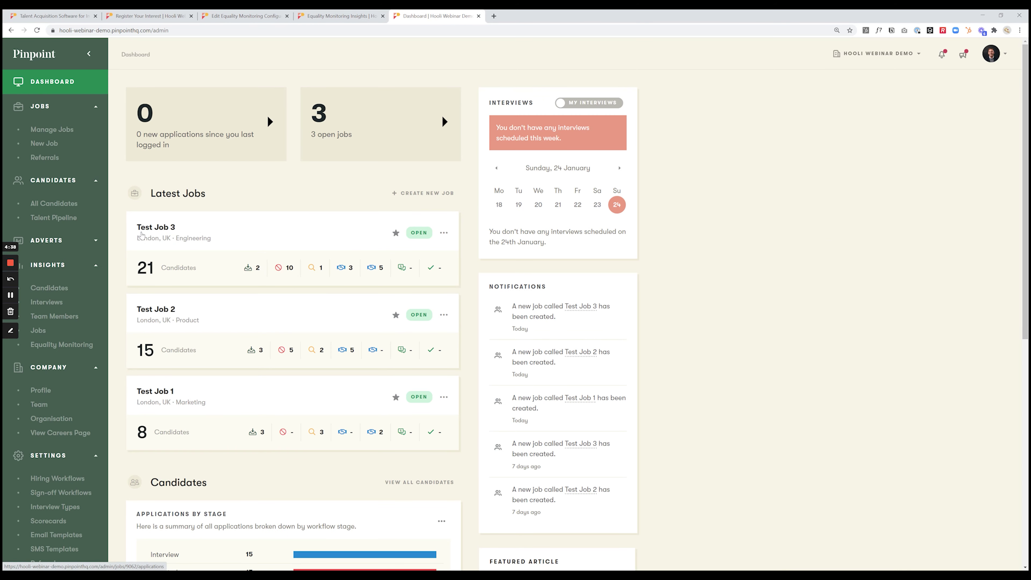
- Open Test Job 3's candidate list and scroll through it
{"action": "left_click", "coordinate": [152, 233]}
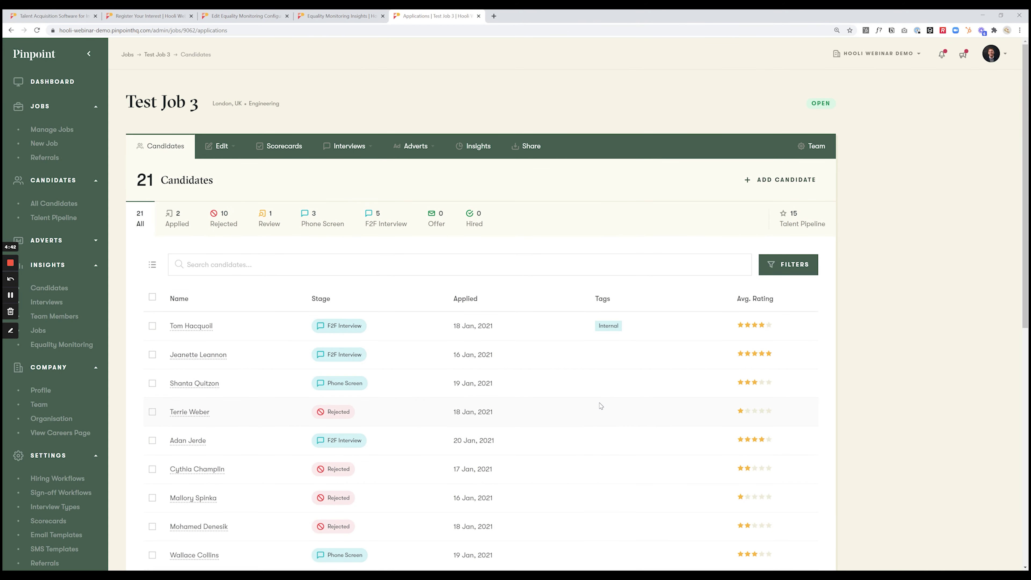
{"action": "scroll", "coordinate": [581, 369], "scroll_direction": "down", "scroll_amount": 1}
{"action": "scroll", "coordinate": [436, 376], "scroll_direction": "down", "scroll_amount": 1}
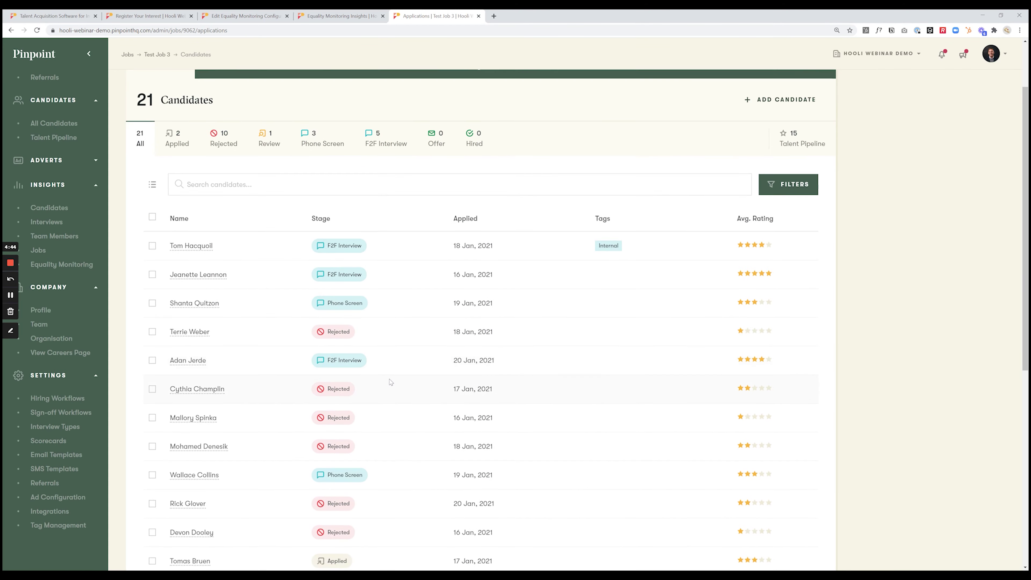
{"action": "scroll", "coordinate": [565, 287], "scroll_direction": "up", "scroll_amount": 2}
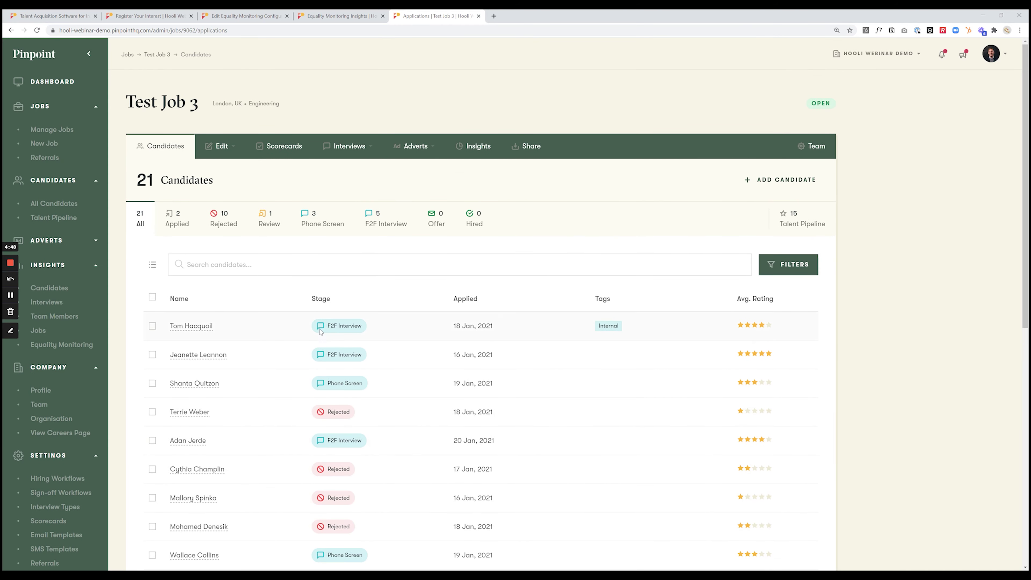
- Review the first candidate's application summary and details
{"action": "left_click", "coordinate": [185, 327]}
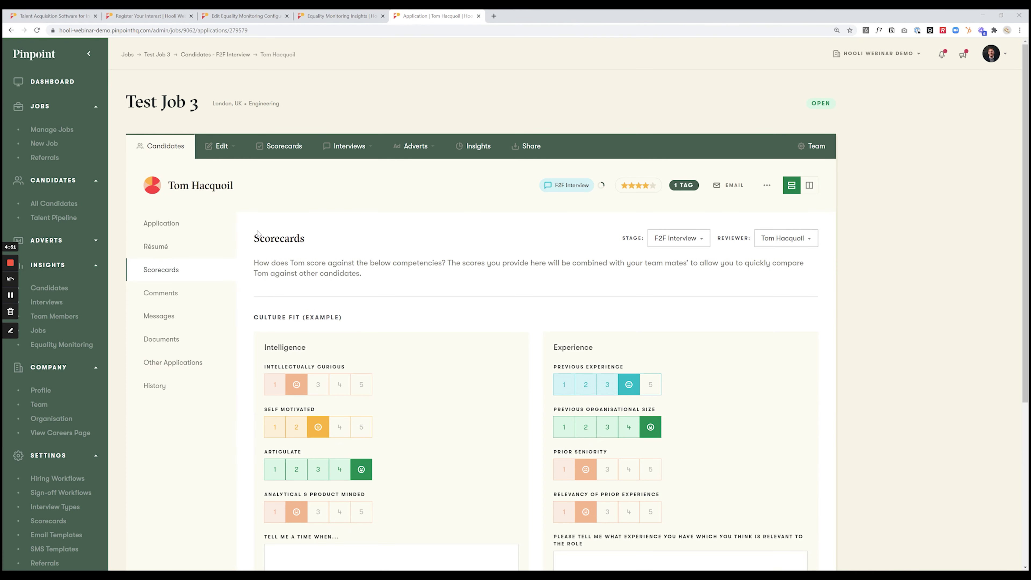
{"action": "left_click", "coordinate": [171, 229]}
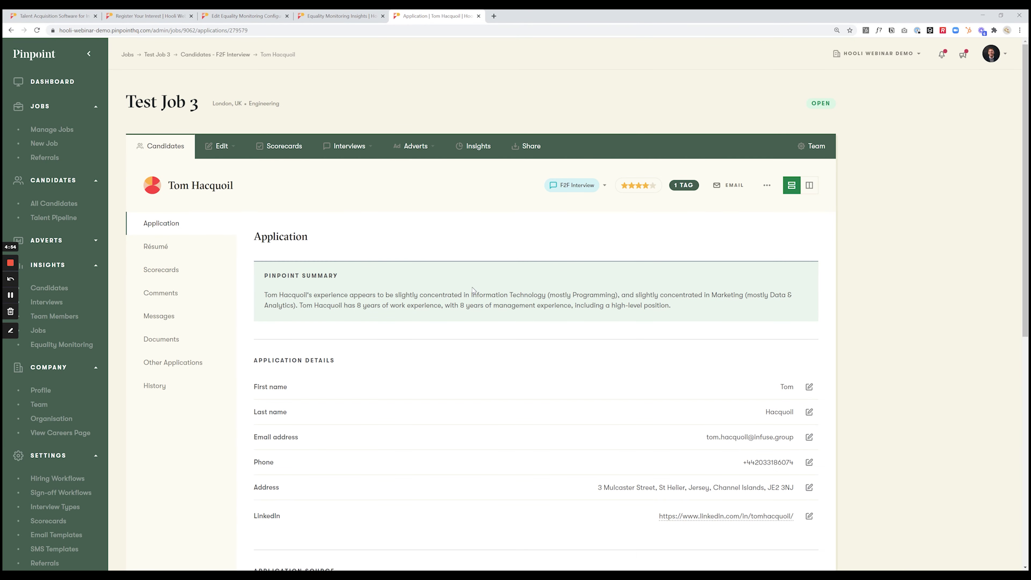
{"action": "scroll", "coordinate": [556, 345], "scroll_direction": "down", "scroll_amount": 3}
{"action": "left_click_drag", "start_coordinate": [562, 266], "coordinate": [675, 404]}
{"action": "scroll", "coordinate": [362, 344], "scroll_direction": "down", "scroll_amount": 3}
{"action": "scroll", "coordinate": [707, 323], "scroll_direction": "down", "scroll_amount": 4}
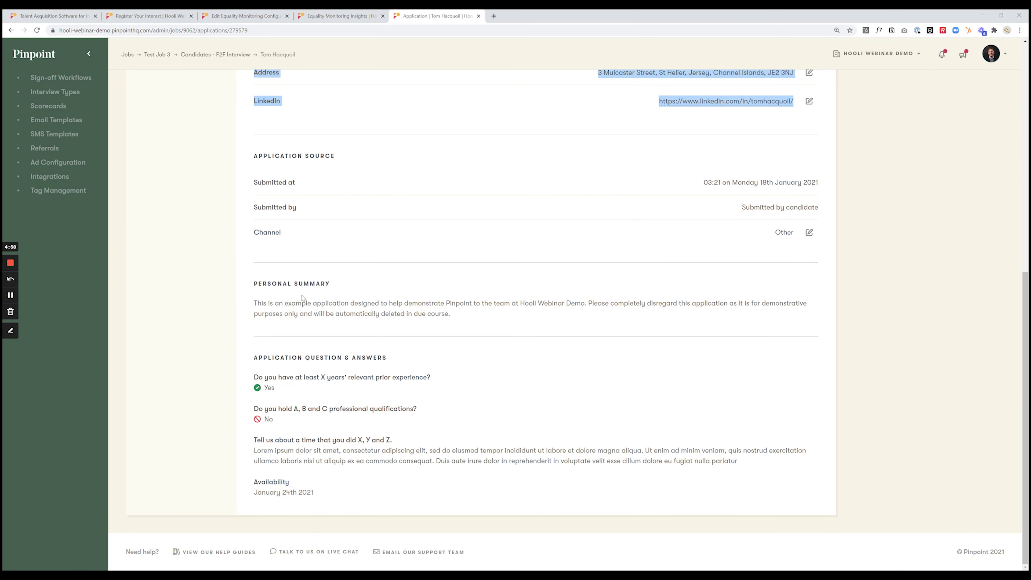
{"action": "mouse_move", "coordinate": [257, 274]}
{"action": "left_mouse_down"}
{"action": "mouse_move", "coordinate": [333, 286]}
{"action": "mouse_move", "coordinate": [540, 500]}
{"action": "left_mouse_up"}
{"action": "left_click", "coordinate": [533, 468]}
{"action": "scroll", "coordinate": [406, 366], "scroll_direction": "up", "scroll_amount": 10}
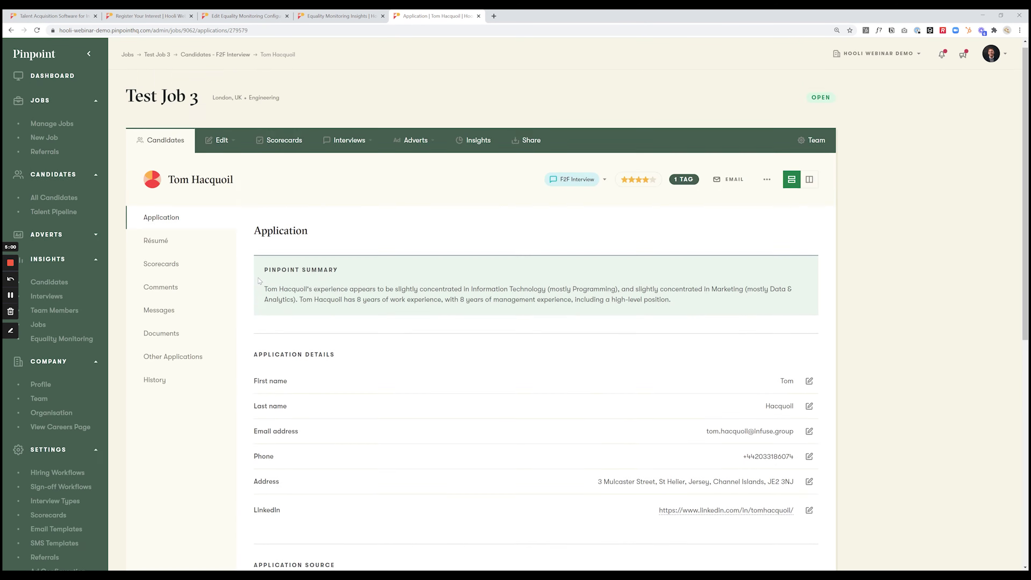
- Read the candidate's CV, then return to Test Job 3's 21-candidate list
{"action": "left_click", "coordinate": [184, 248]}
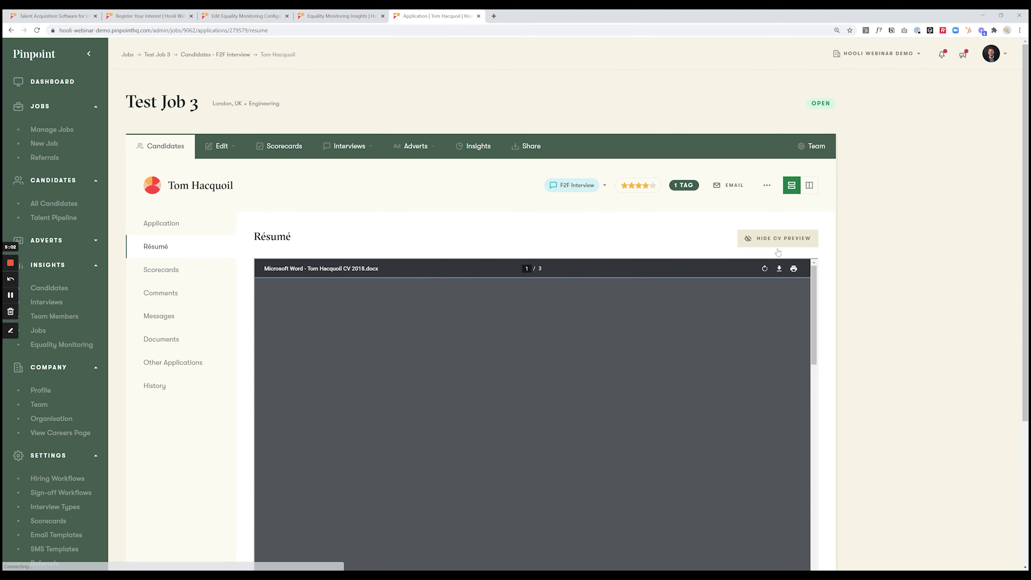
{"action": "scroll", "coordinate": [377, 352], "scroll_direction": "down", "scroll_amount": 3}
{"action": "scroll", "coordinate": [539, 320], "scroll_direction": "down", "scroll_amount": 10}
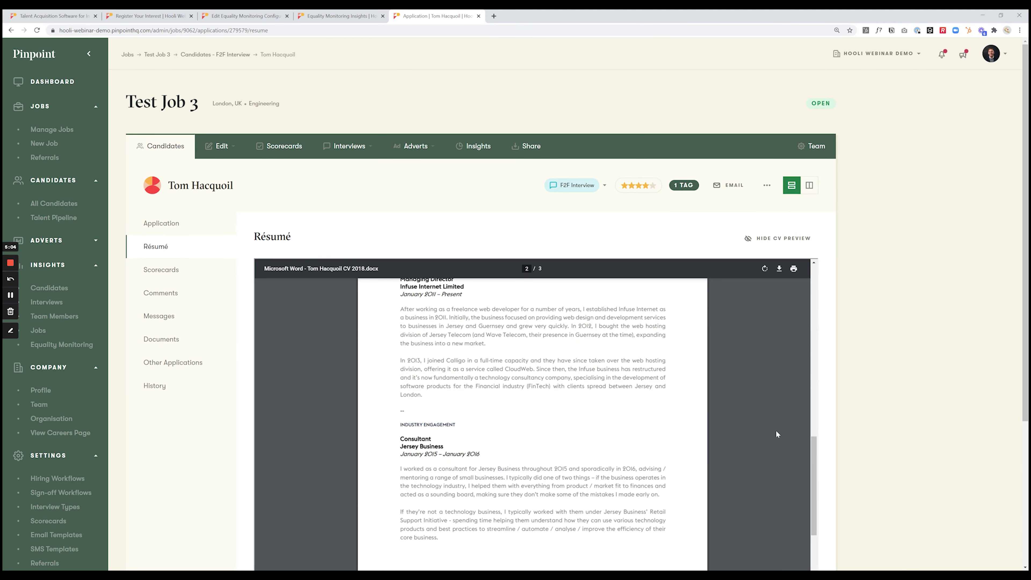
{"action": "scroll", "coordinate": [814, 383], "scroll_direction": "down", "scroll_amount": 5}
{"action": "scroll", "coordinate": [814, 384], "scroll_direction": "up", "scroll_amount": 5}
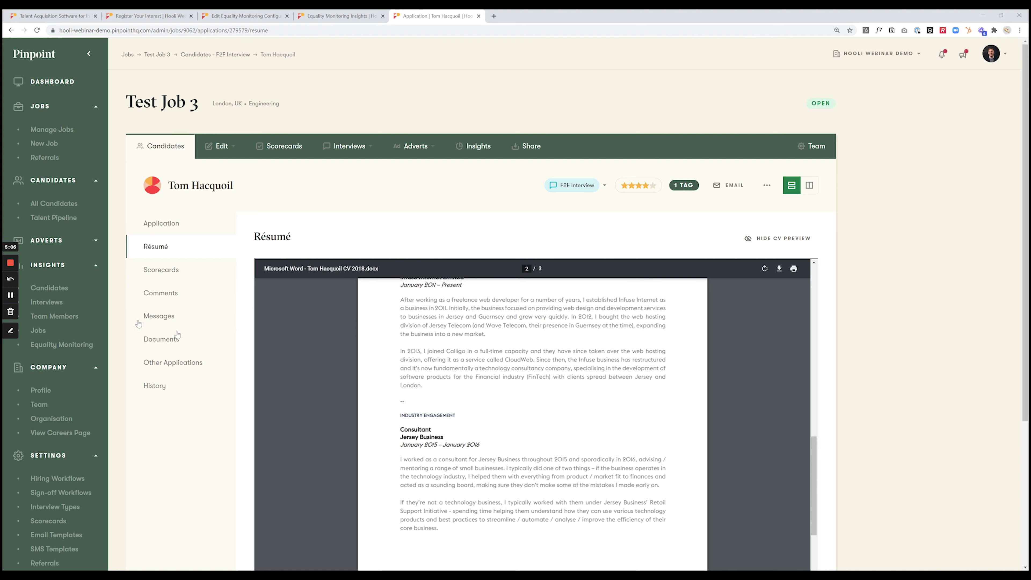
{"action": "left_click", "coordinate": [193, 235]}
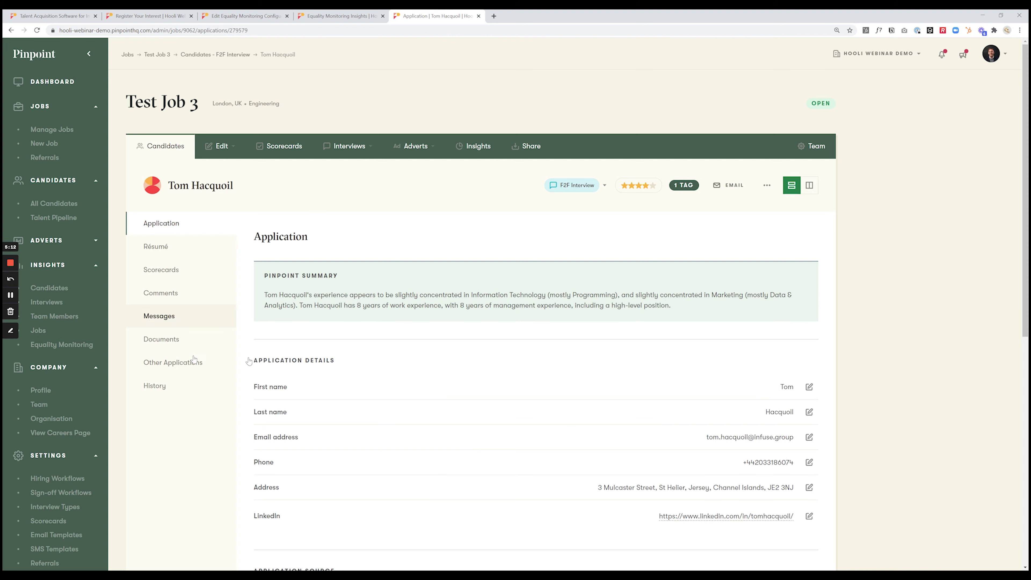
{"action": "left_click", "coordinate": [162, 149]}
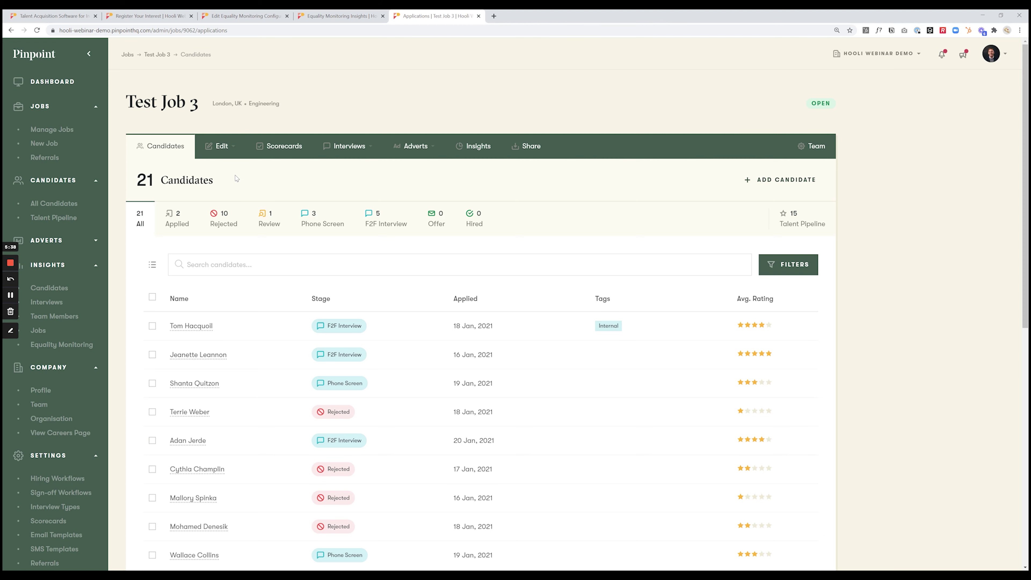
- Switch Blind Screening from No to Yes in Test Job 3's Edit Job settings
{"action": "left_click", "coordinate": [232, 153]}
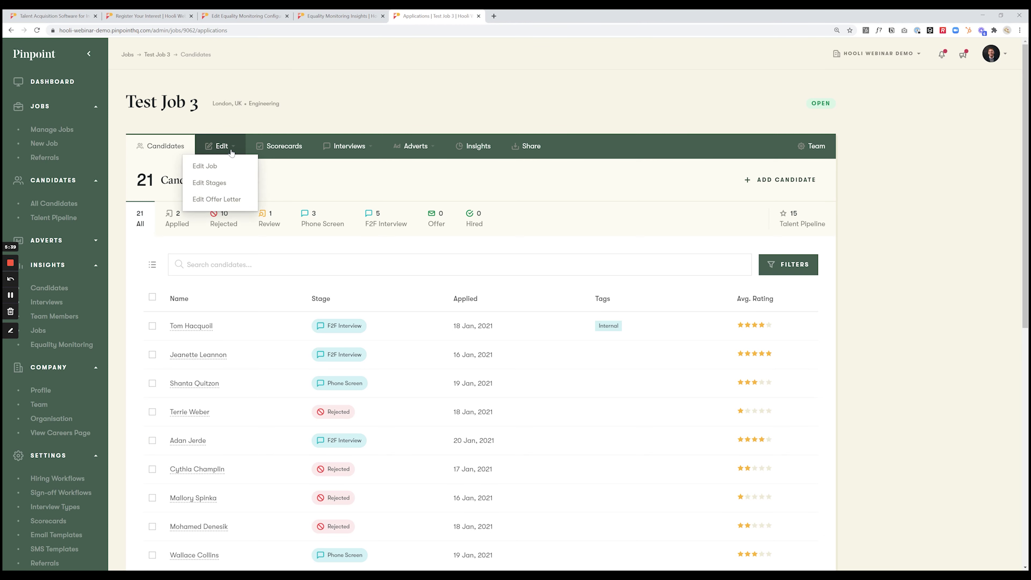
{"action": "left_click", "coordinate": [215, 166]}
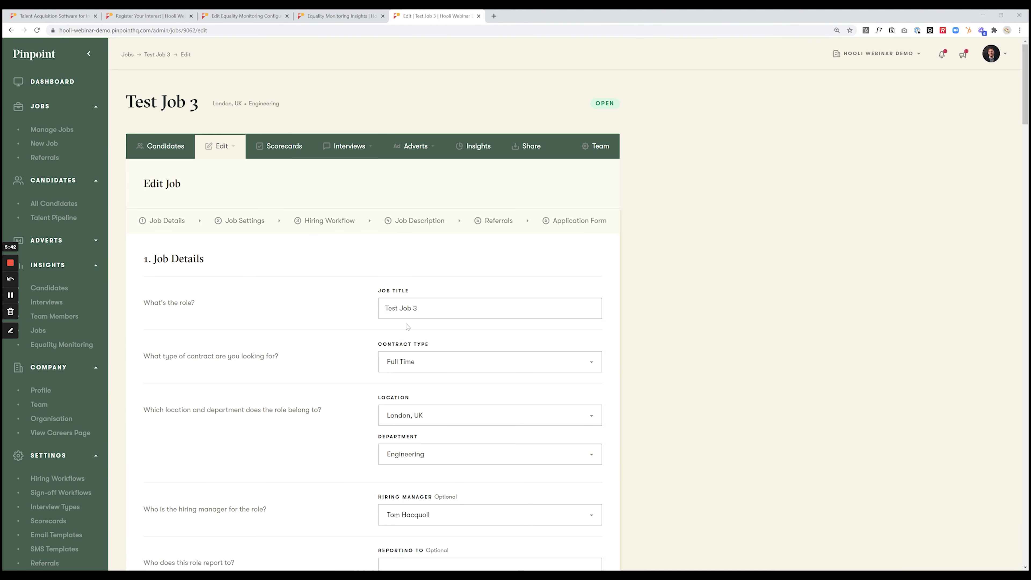
{"action": "scroll", "coordinate": [301, 296], "scroll_direction": "down", "scroll_amount": 5}
{"action": "scroll", "coordinate": [300, 296], "scroll_direction": "down", "scroll_amount": 12}
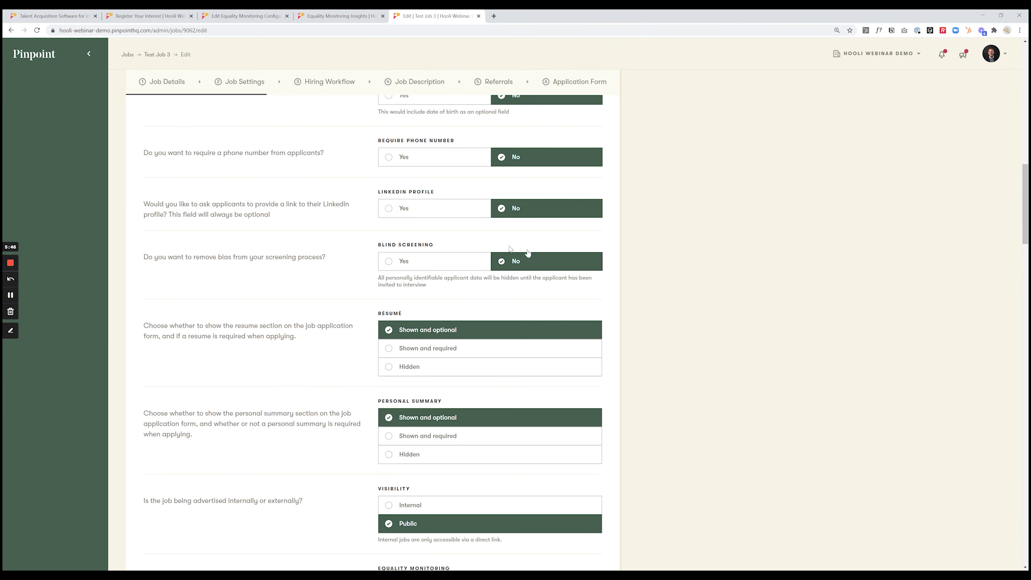
{"action": "left_click", "coordinate": [450, 268]}
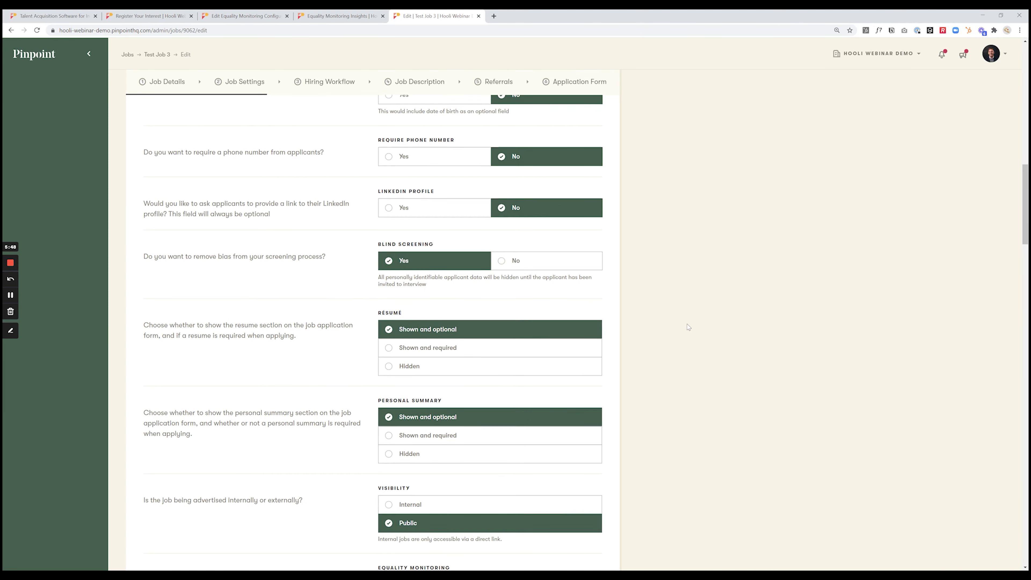
{"action": "scroll", "coordinate": [685, 331], "scroll_direction": "down", "scroll_amount": 10}
{"action": "scroll", "coordinate": [686, 331], "scroll_direction": "down", "scroll_amount": 15}
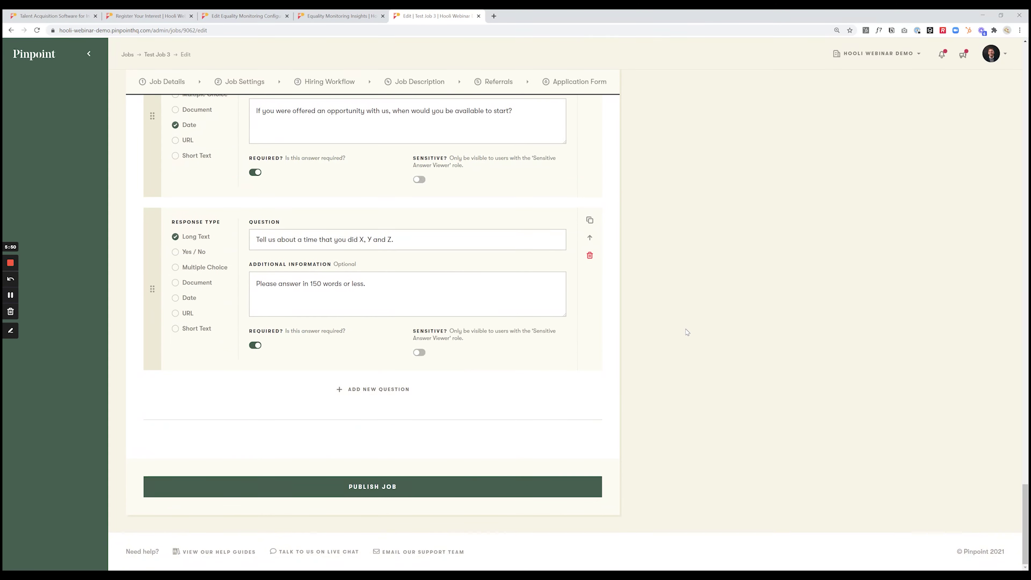
- Publish the updated Test Job 3 and scroll its candidates with anonymised names
{"action": "left_click", "coordinate": [365, 488]}
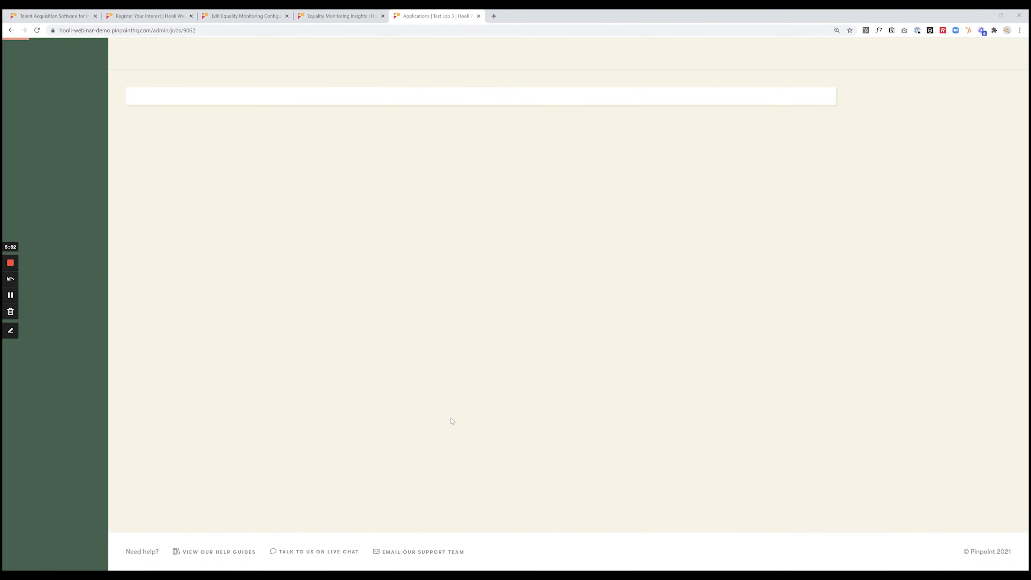
{"action": "scroll", "coordinate": [365, 312], "scroll_direction": "down", "scroll_amount": 2}
{"action": "scroll", "coordinate": [366, 312], "scroll_direction": "down", "scroll_amount": 2}
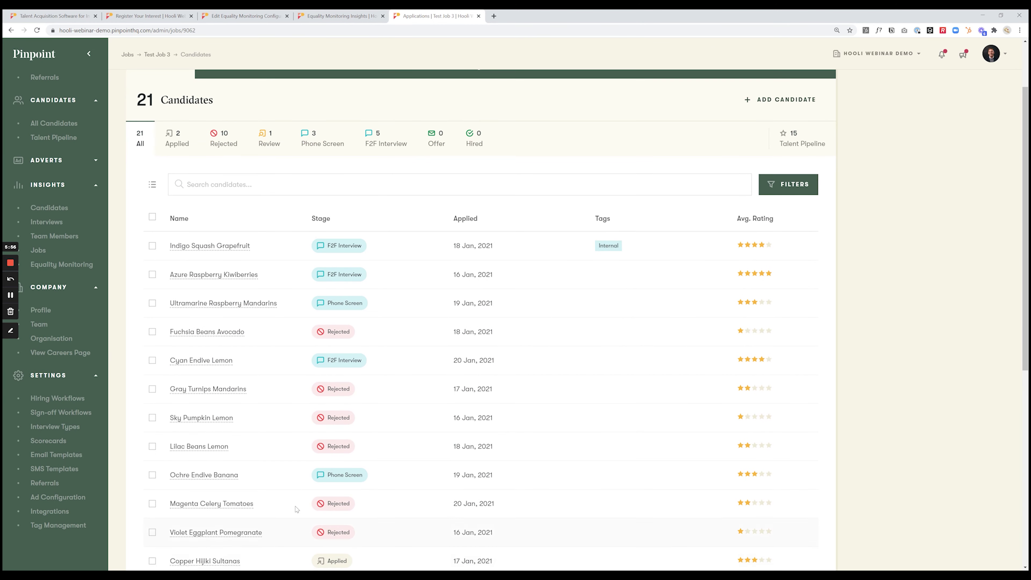
{"action": "scroll", "coordinate": [275, 211], "scroll_direction": "down", "scroll_amount": 1}
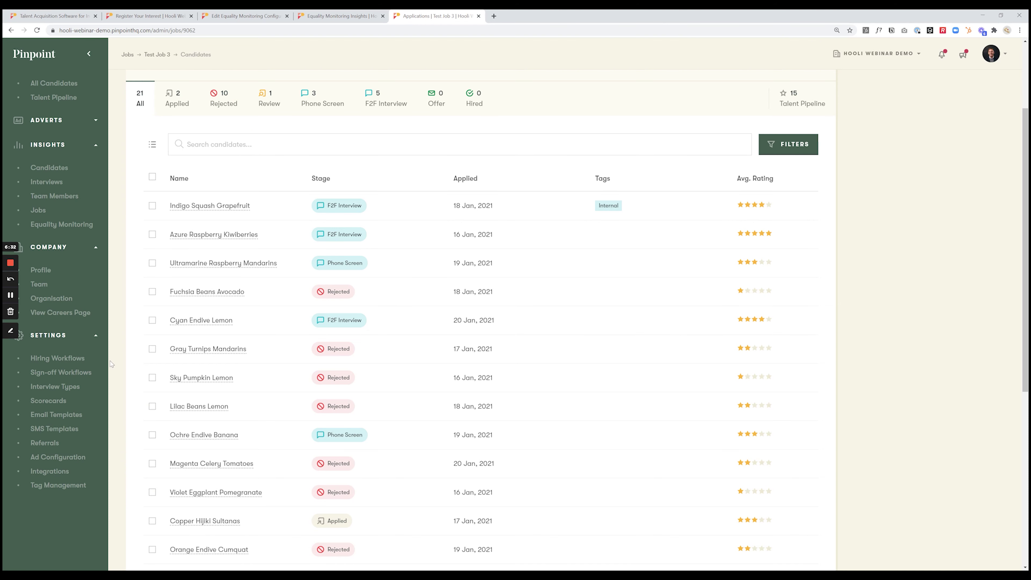
{"action": "left_click", "coordinate": [193, 208]}
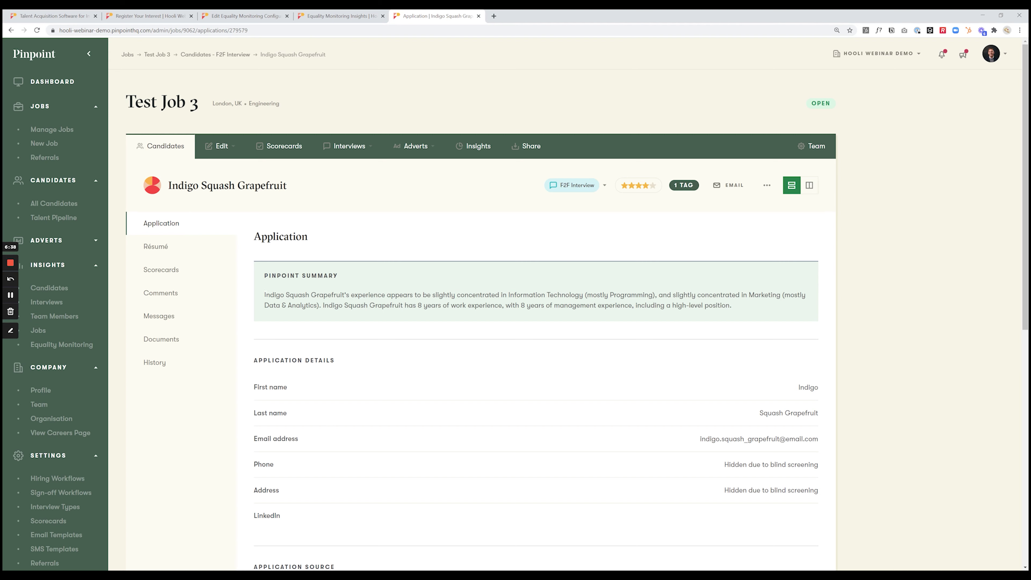
{"action": "left_click_drag", "start_coordinate": [265, 295], "coordinate": [359, 295]}
{"action": "left_click", "coordinate": [299, 302]}
{"action": "left_click_drag", "start_coordinate": [263, 296], "coordinate": [354, 295]}
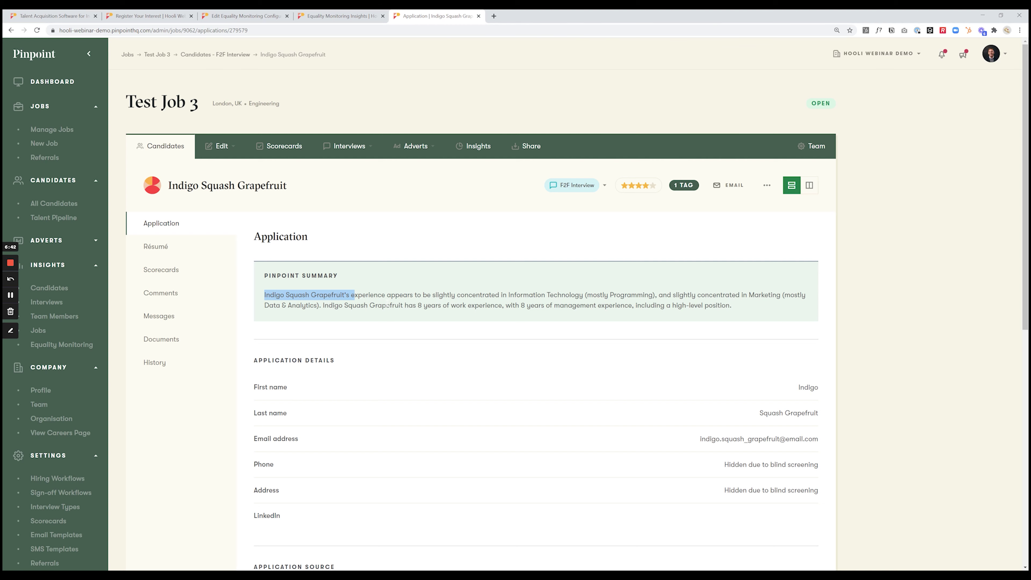
{"action": "scroll", "coordinate": [391, 299], "scroll_direction": "down", "scroll_amount": 3}
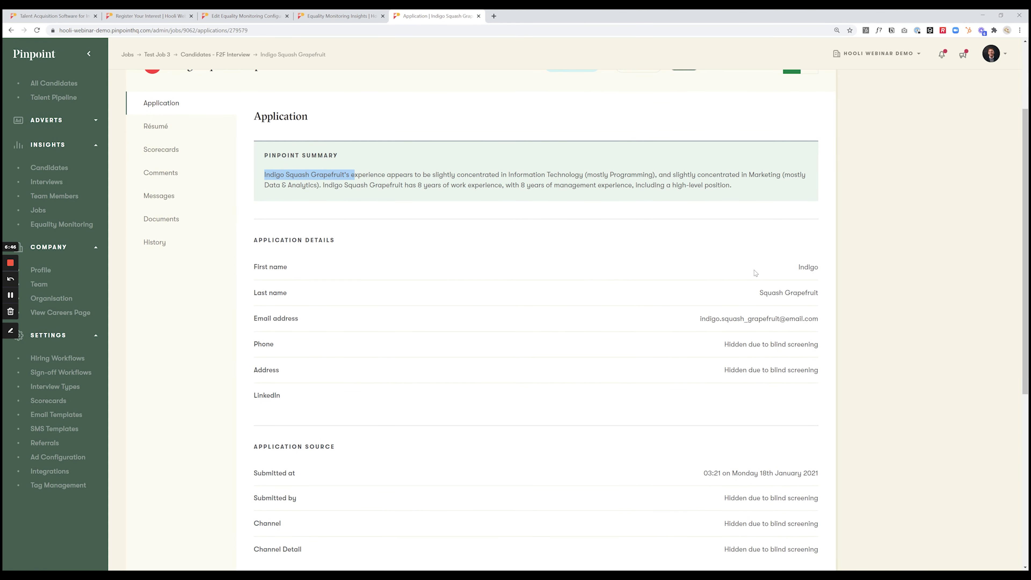
{"action": "left_click_drag", "start_coordinate": [754, 268], "coordinate": [785, 320]}
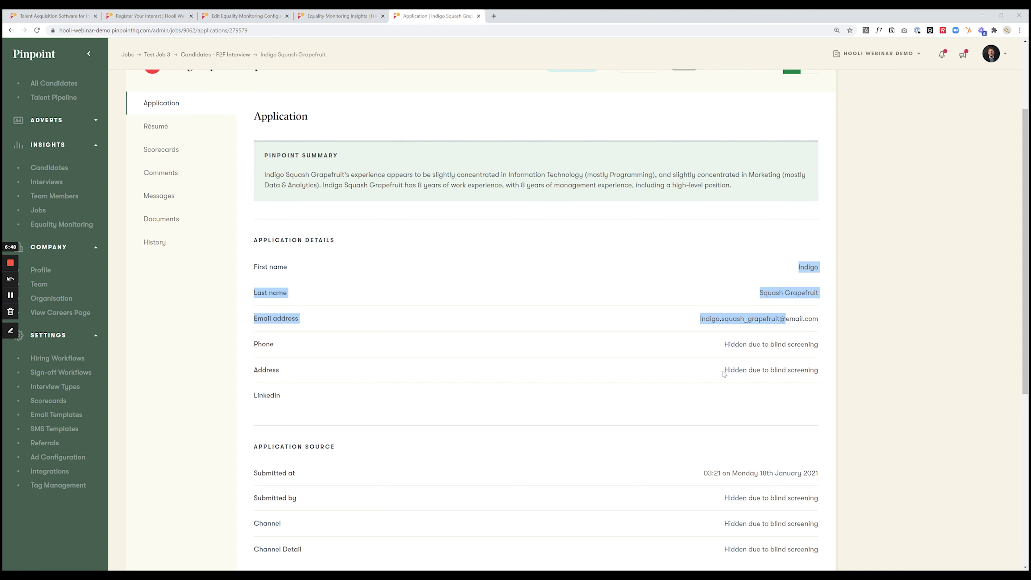
{"action": "scroll", "coordinate": [803, 352], "scroll_direction": "down", "scroll_amount": 1}
{"action": "scroll", "coordinate": [791, 406], "scroll_direction": "down", "scroll_amount": 2}
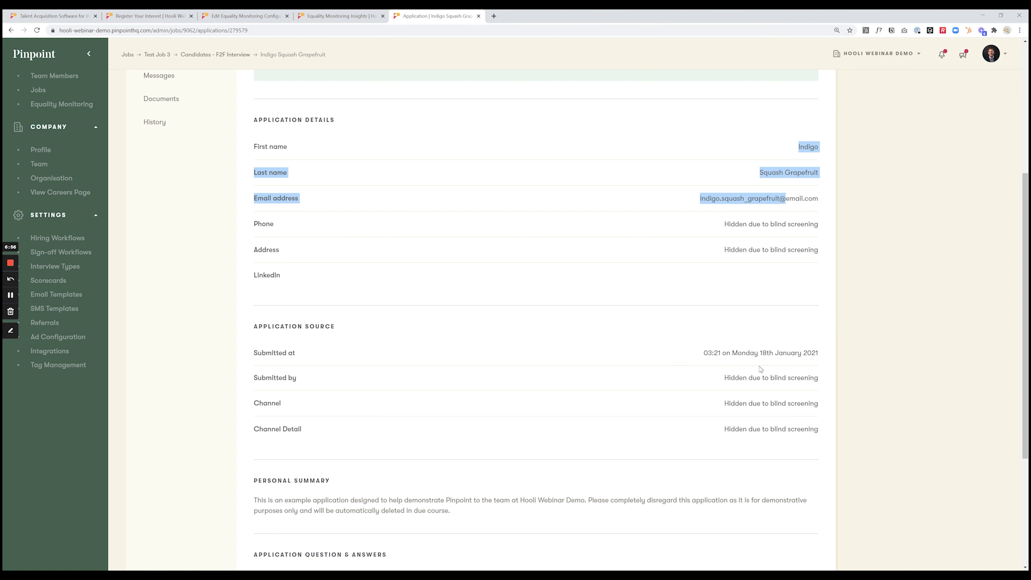
{"action": "scroll", "coordinate": [790, 399], "scroll_direction": "down", "scroll_amount": 5}
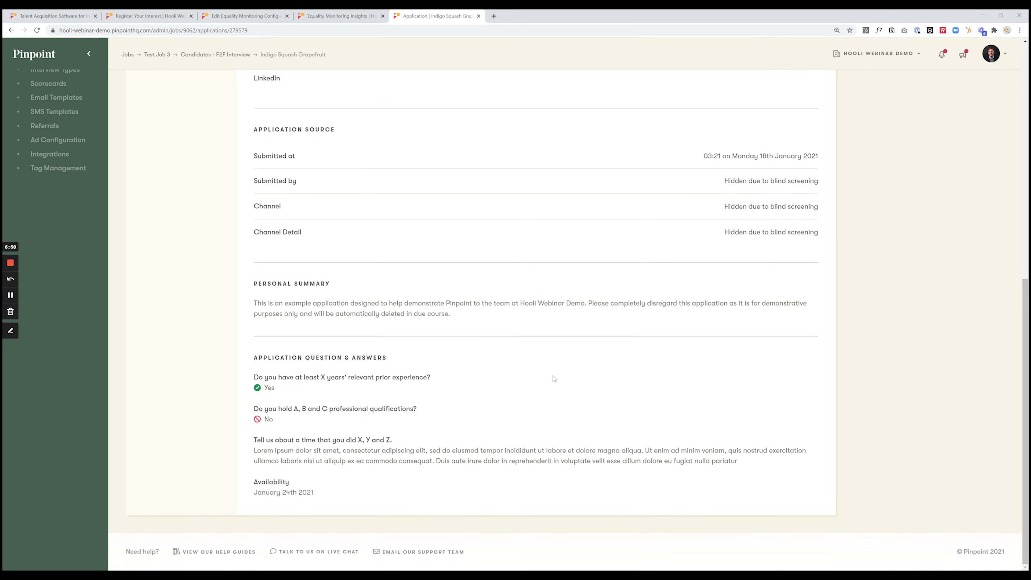
{"action": "mouse_move", "coordinate": [253, 302]}
{"action": "left_mouse_down"}
{"action": "mouse_move", "coordinate": [414, 350]}
{"action": "mouse_move", "coordinate": [639, 499]}
{"action": "left_mouse_up"}
{"action": "left_click", "coordinate": [550, 473]}
{"action": "scroll", "coordinate": [515, 379], "scroll_direction": "up", "scroll_amount": 1}
{"action": "scroll", "coordinate": [515, 378], "scroll_direction": "up", "scroll_amount": 15}
- Show the candidate's Résumé and highlight the contact rows hidden by blind screening
{"action": "key", "text": "Down"}
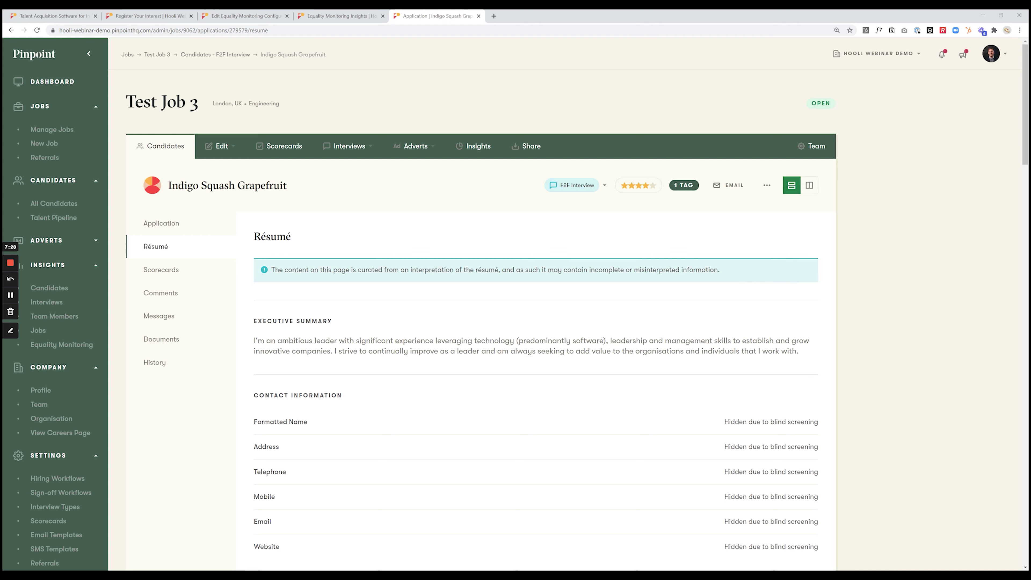
{"action": "left_click_drag", "start_coordinate": [254, 340], "coordinate": [821, 370]}
{"action": "left_click_drag", "start_coordinate": [704, 433], "coordinate": [780, 529]}
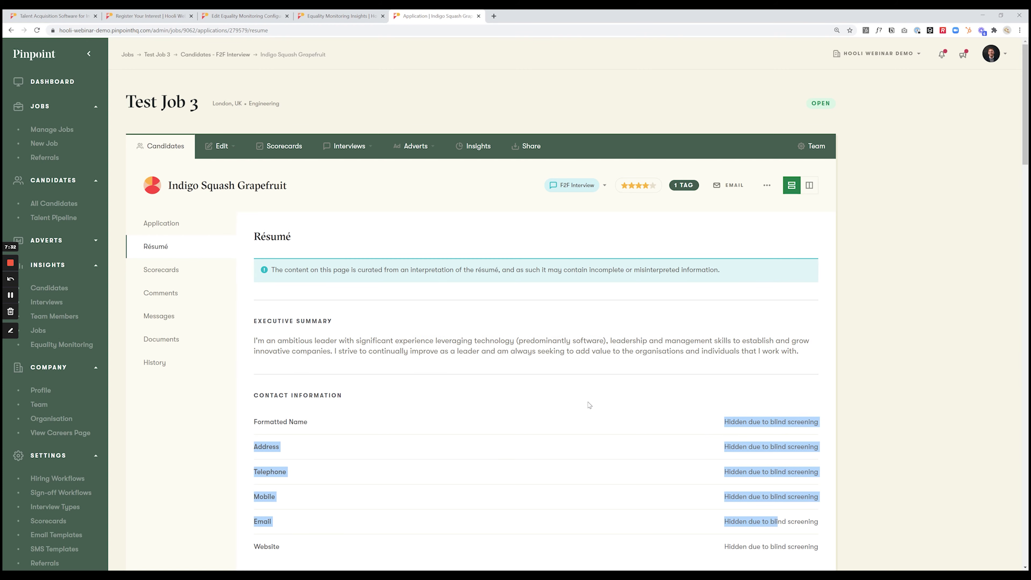
- Scroll through the résumé's employment history and back up, clearing the highlight
{"action": "scroll", "coordinate": [586, 403], "scroll_direction": "down", "scroll_amount": 12}
{"action": "scroll", "coordinate": [488, 337], "scroll_direction": "up", "scroll_amount": 7}
{"action": "scroll", "coordinate": [386, 168], "scroll_direction": "up", "scroll_amount": 4}
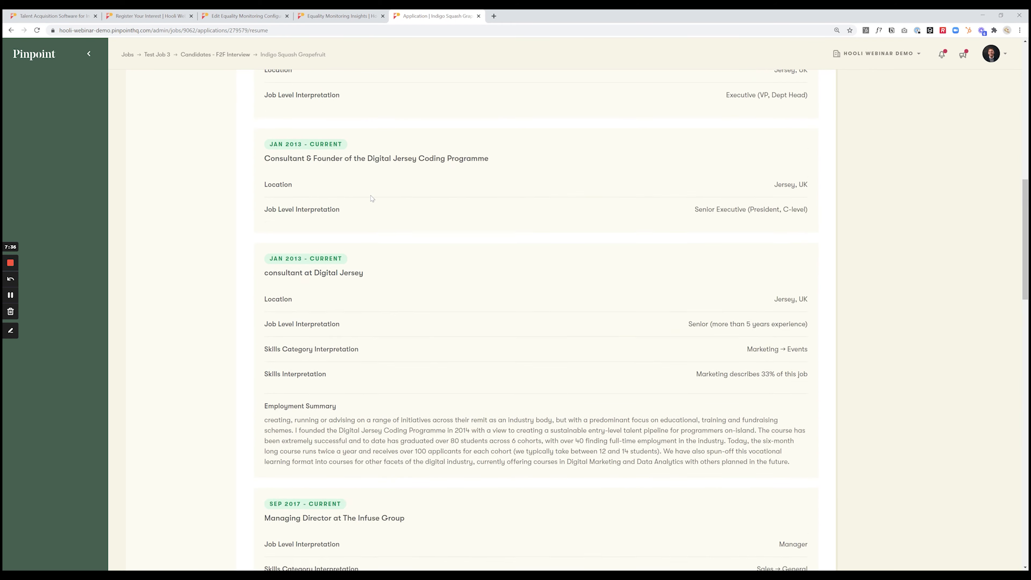
{"action": "scroll", "coordinate": [380, 231], "scroll_direction": "down", "scroll_amount": 8}
{"action": "scroll", "coordinate": [422, 230], "scroll_direction": "down", "scroll_amount": 4}
{"action": "scroll", "coordinate": [327, 203], "scroll_direction": "down", "scroll_amount": 1}
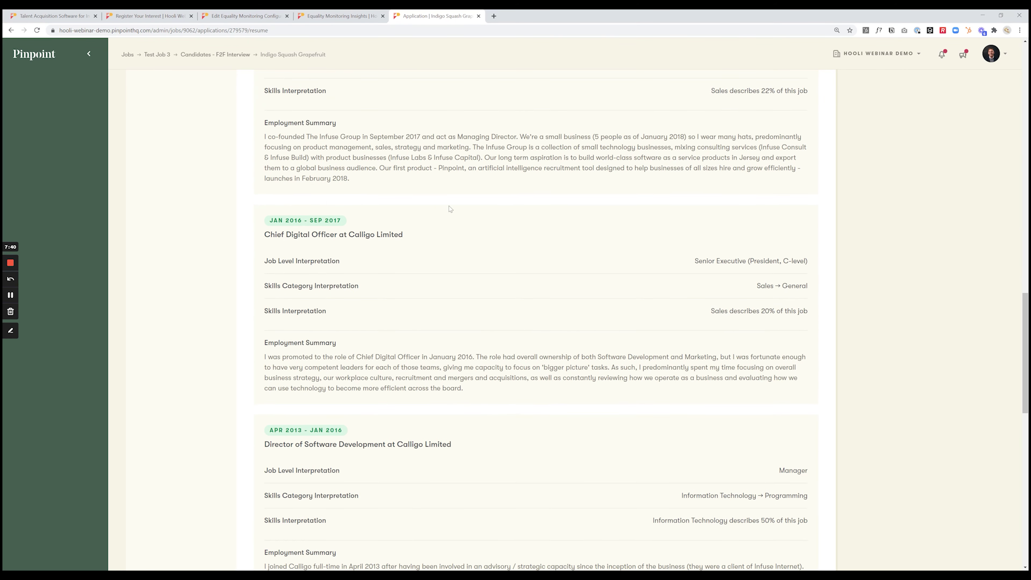
{"action": "scroll", "coordinate": [295, 268], "scroll_direction": "down", "scroll_amount": 4}
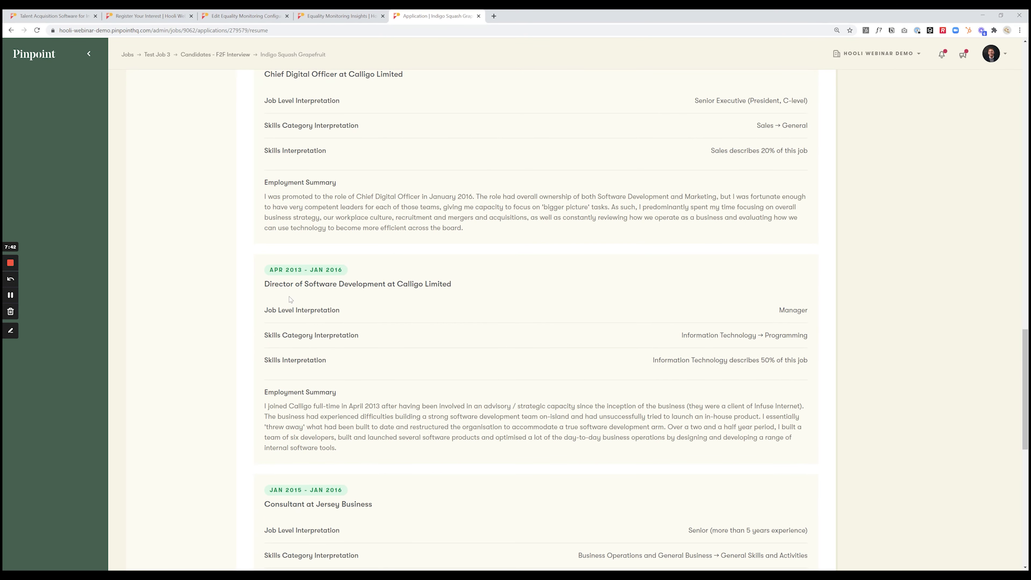
{"action": "scroll", "coordinate": [286, 325], "scroll_direction": "down", "scroll_amount": 1}
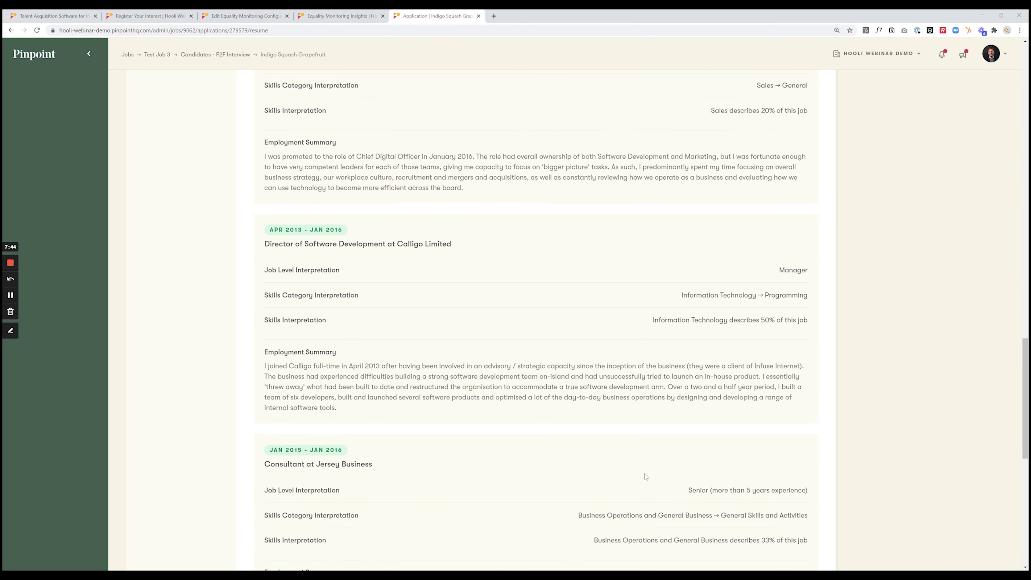
{"action": "scroll", "coordinate": [503, 365], "scroll_direction": "down", "scroll_amount": 2}
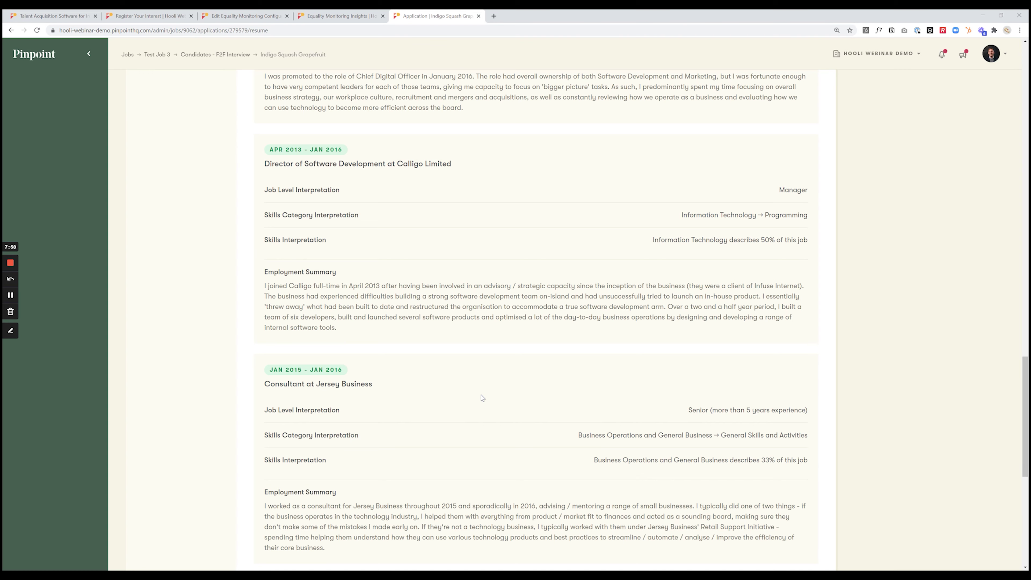
{"action": "scroll", "coordinate": [482, 398], "scroll_direction": "up", "scroll_amount": 20}
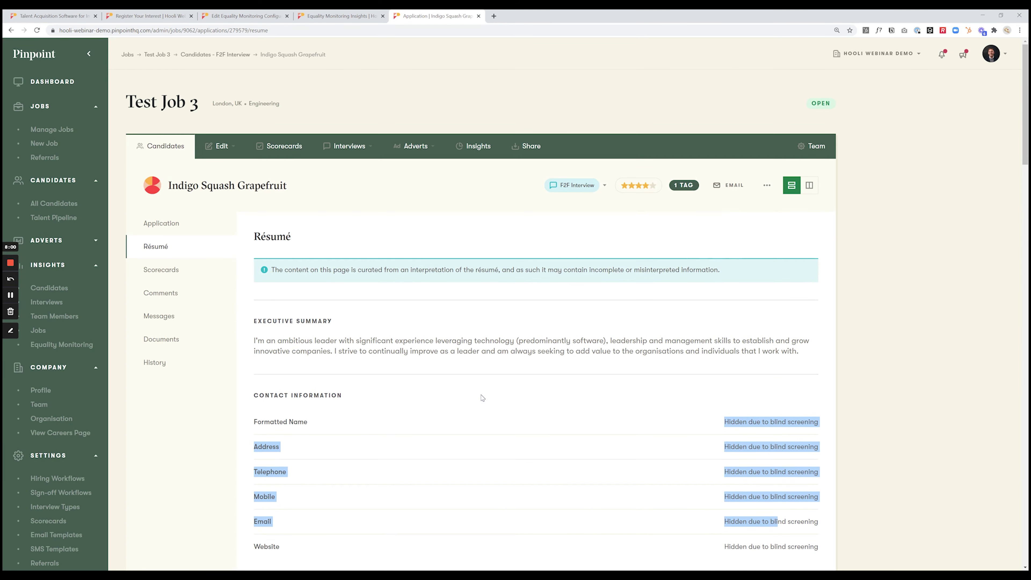
{"action": "left_click", "coordinate": [482, 437]}
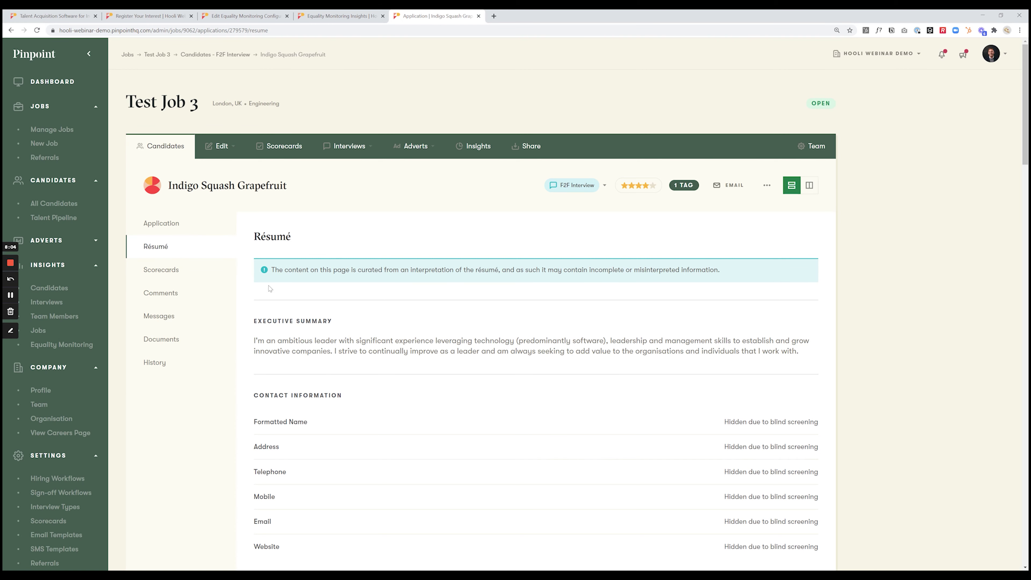
- Go back to Test Job 3's 21 candidates and open Indigo Squash Grapefruit's application
{"action": "left_click", "coordinate": [153, 149]}
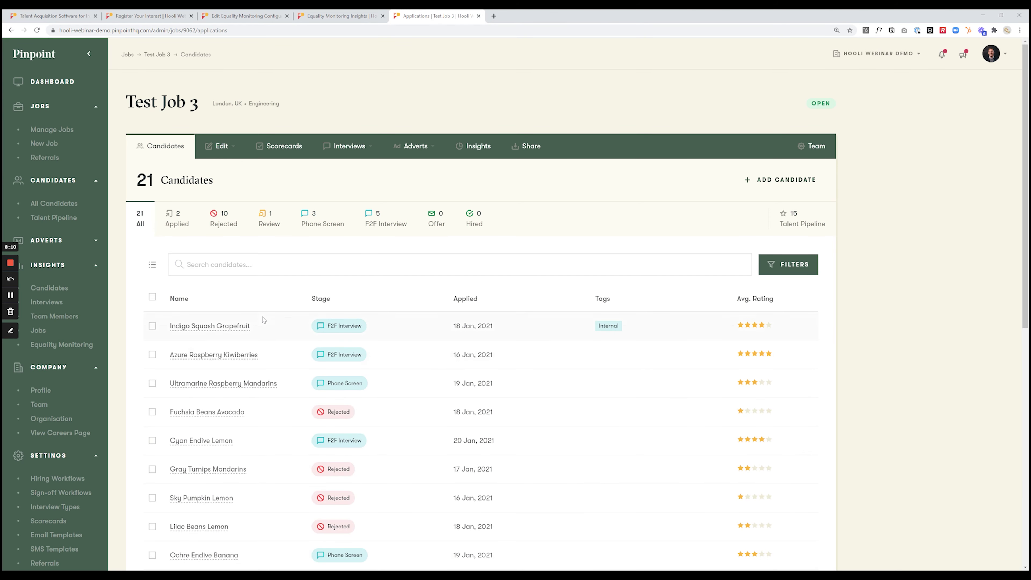
{"action": "scroll", "coordinate": [264, 320], "scroll_direction": "down", "scroll_amount": 1}
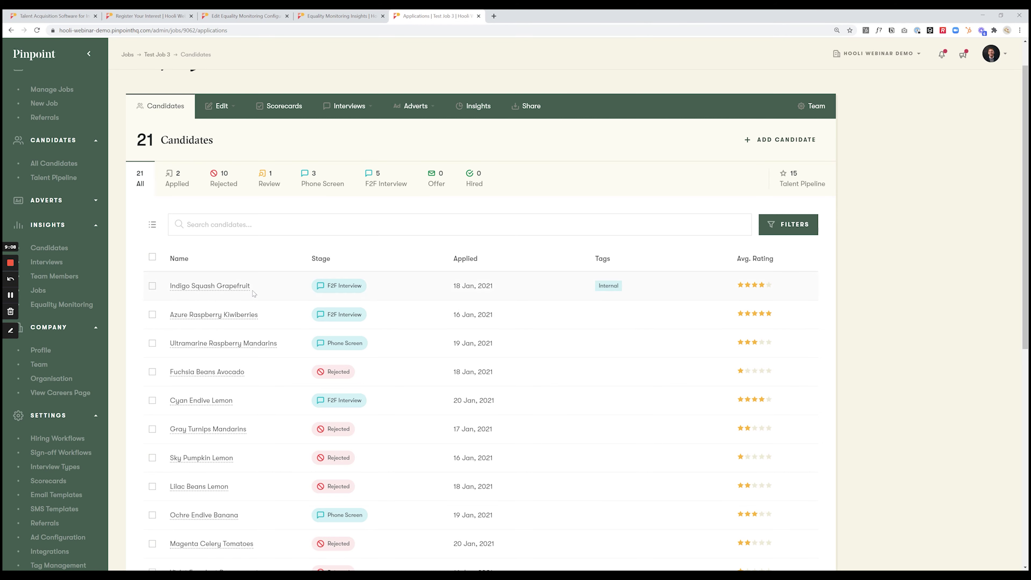
{"action": "left_click", "coordinate": [226, 286]}
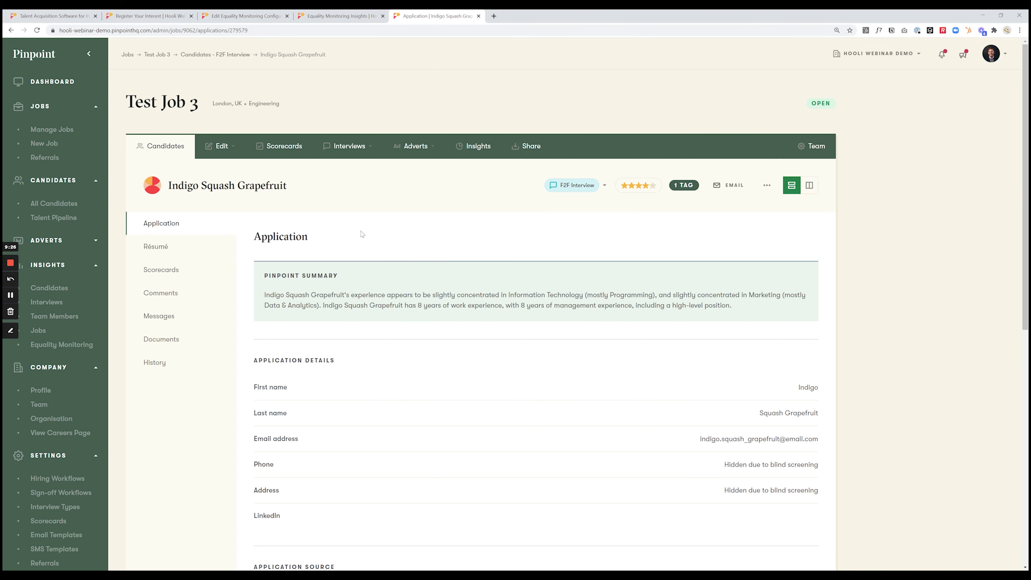
- Show the candidate's Scorecards and review the F2F Interview culture fit and experience ratings
{"action": "left_click", "coordinate": [158, 270]}
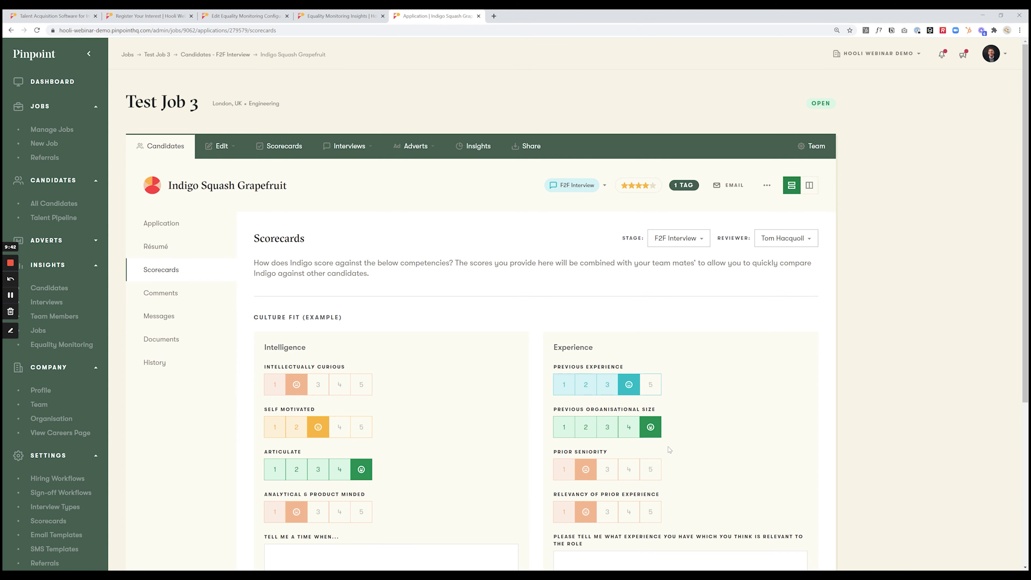
{"action": "scroll", "coordinate": [501, 331], "scroll_direction": "down", "scroll_amount": 3}
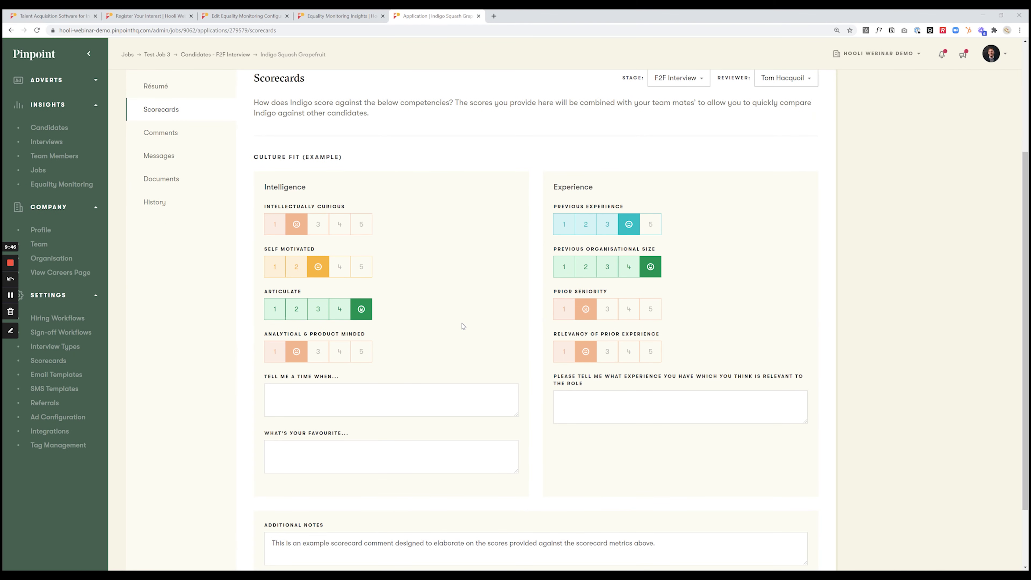
{"action": "scroll", "coordinate": [471, 328], "scroll_direction": "up", "scroll_amount": 2}
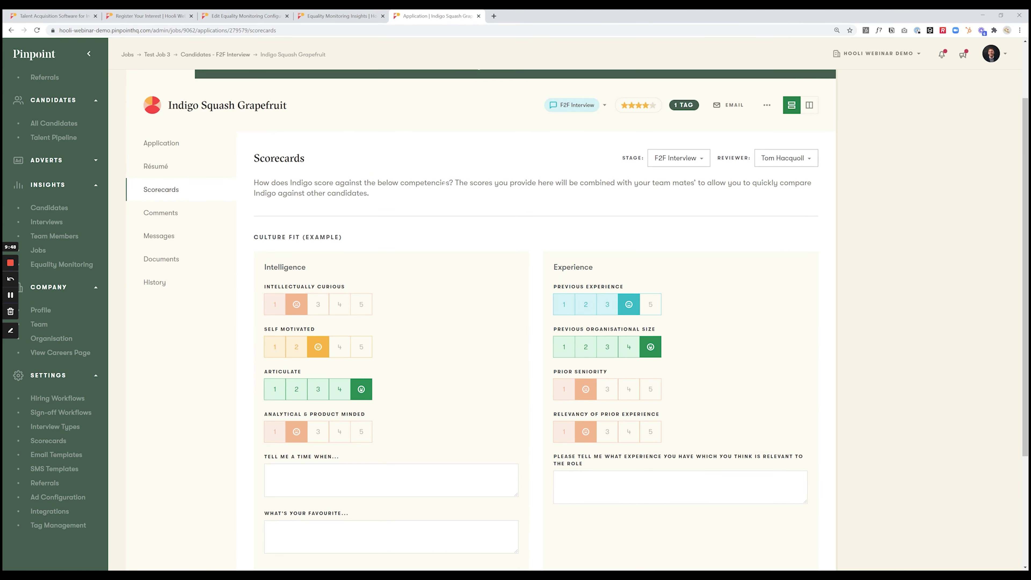
{"action": "scroll", "coordinate": [487, 312], "scroll_direction": "down", "scroll_amount": 1}
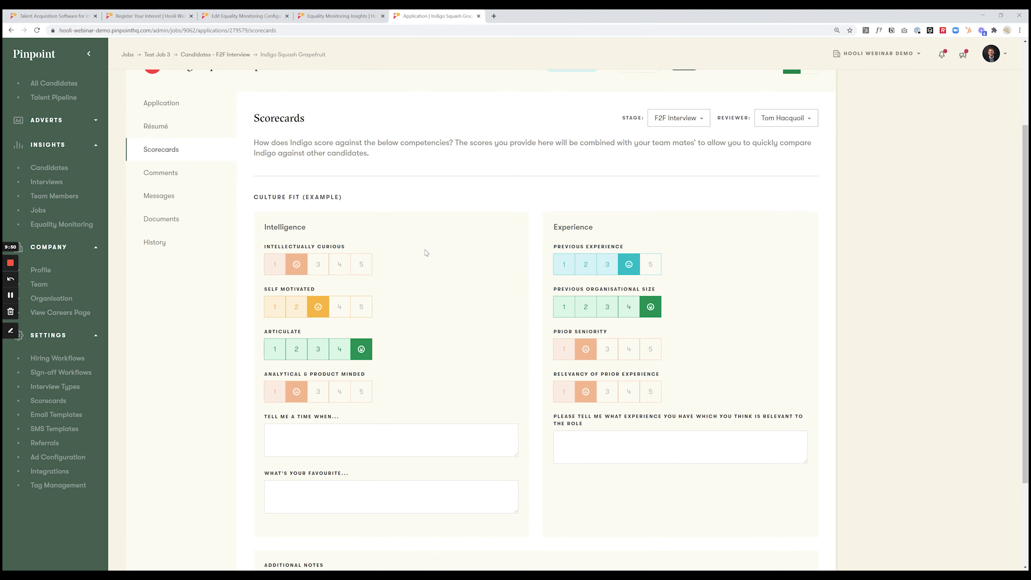
{"action": "scroll", "coordinate": [426, 252], "scroll_direction": "up", "scroll_amount": 2}
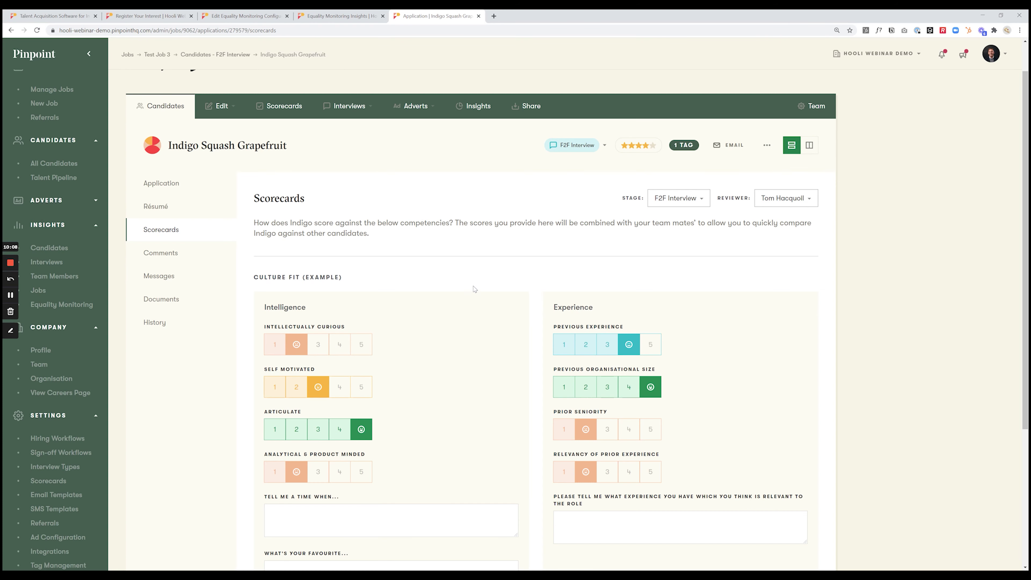
{"action": "scroll", "coordinate": [474, 288], "scroll_direction": "down", "scroll_amount": 3}
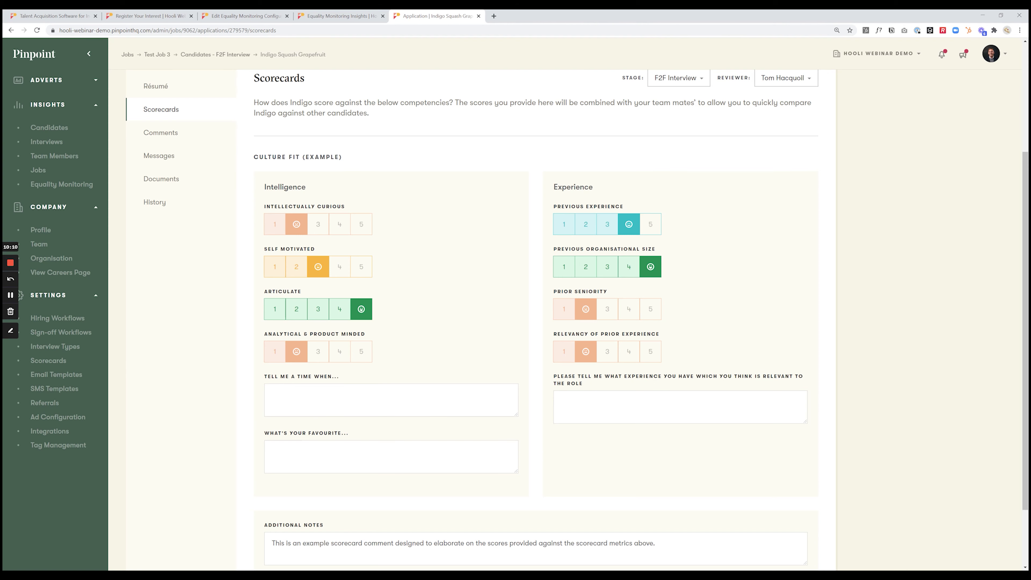
{"action": "scroll", "coordinate": [525, 380], "scroll_direction": "down", "scroll_amount": 1}
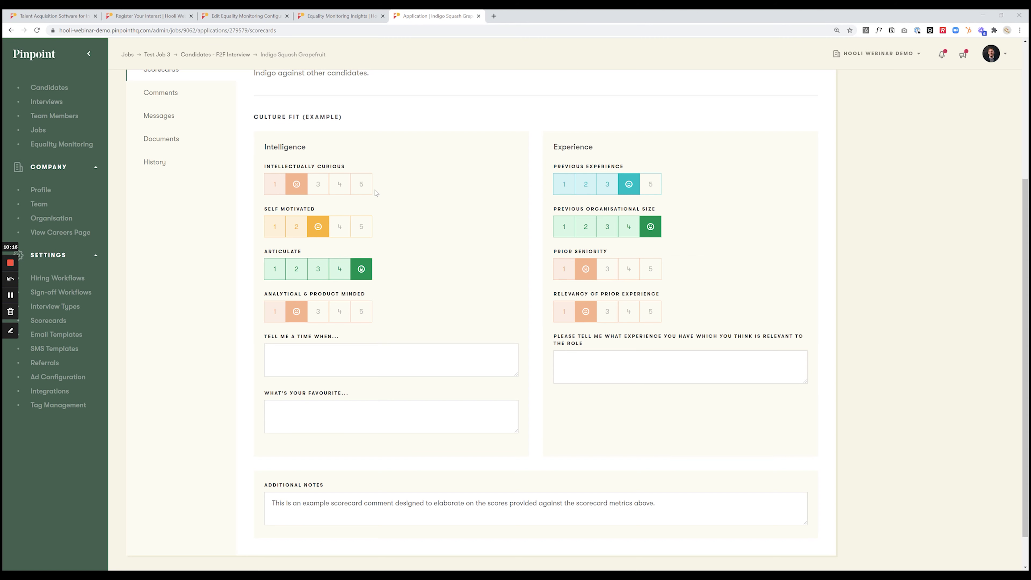
- Rate Intellectually Curious 5, Self Motivated 4, Analytical 5, Previous Experience 5, Prior Seniority 4, Relevancy 5
{"action": "left_click", "coordinate": [361, 185]}
{"action": "left_click", "coordinate": [340, 226]}
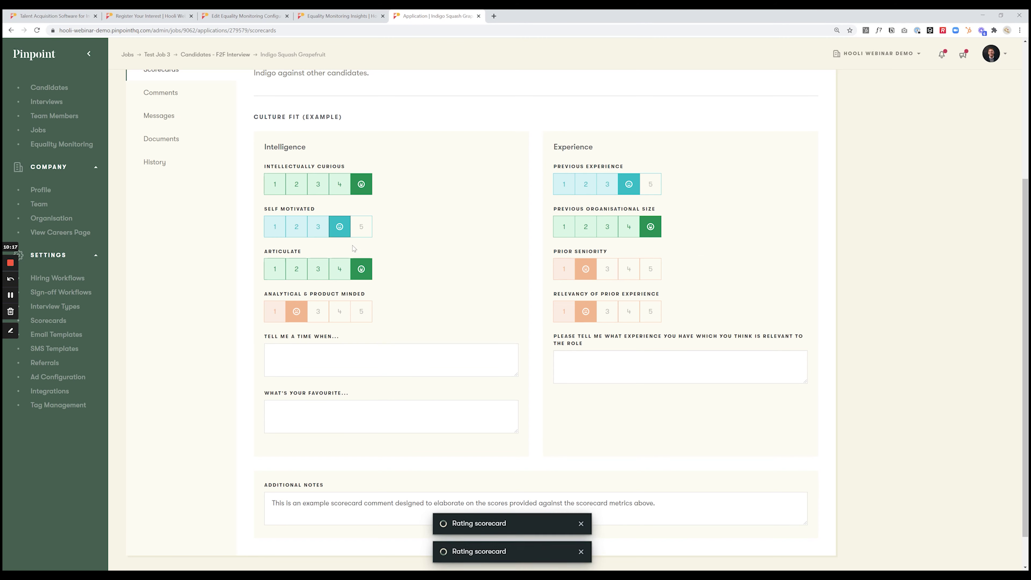
{"action": "left_click", "coordinate": [363, 312]}
{"action": "left_click", "coordinate": [650, 184]}
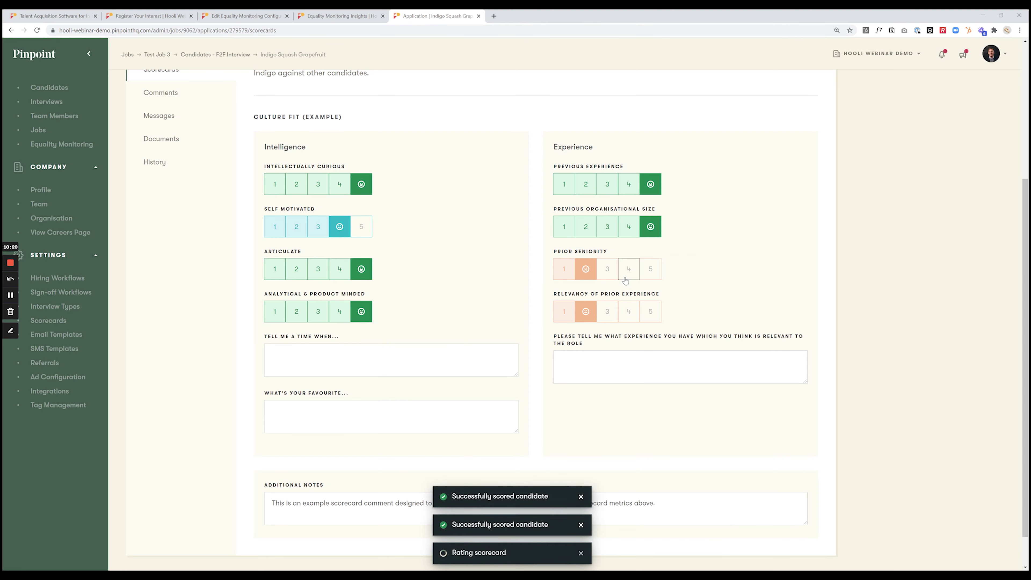
{"action": "left_click", "coordinate": [629, 268]}
{"action": "left_click", "coordinate": [650, 311]}
- Fill the 'Tell me a time when', relevant experience and 'What's your favourite' boxes with placeholder text
{"action": "left_click", "coordinate": [341, 365]}
{"action": "type", "text": "srgsrwgs"}
{"action": "left_click", "coordinate": [679, 367]}
{"action": "type", "text": "srgsrgsr"}
{"action": "left_click", "coordinate": [391, 422]}
{"action": "type", "text": "srgsrg"}
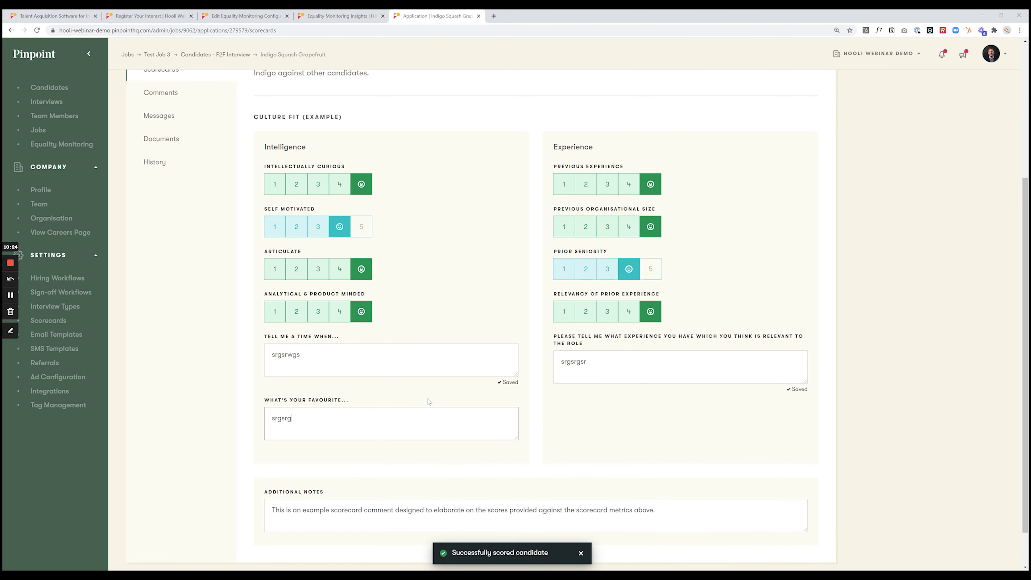
{"action": "scroll", "coordinate": [467, 334], "scroll_direction": "down", "scroll_amount": 2}
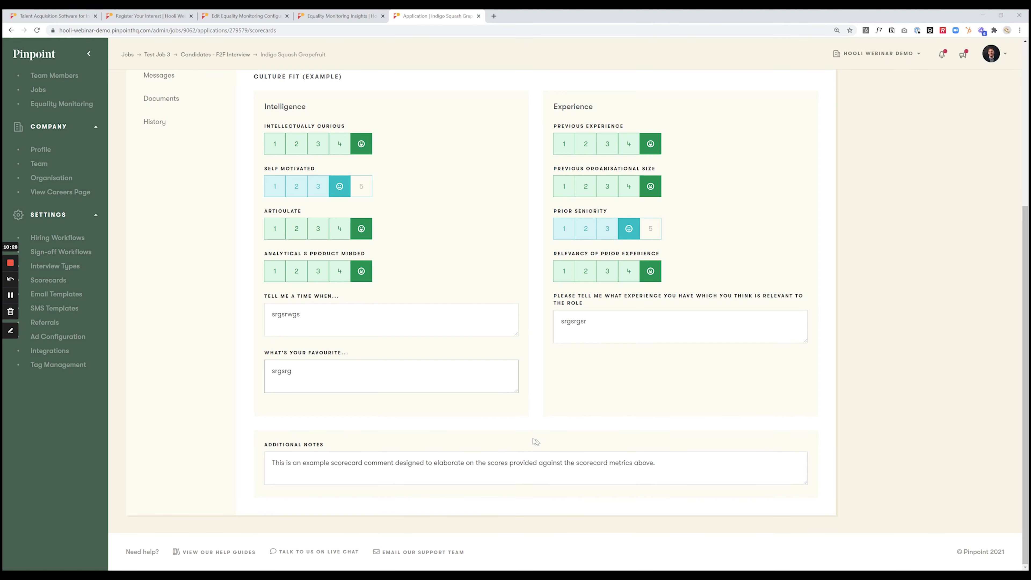
{"action": "scroll", "coordinate": [433, 256], "scroll_direction": "up", "scroll_amount": 4}
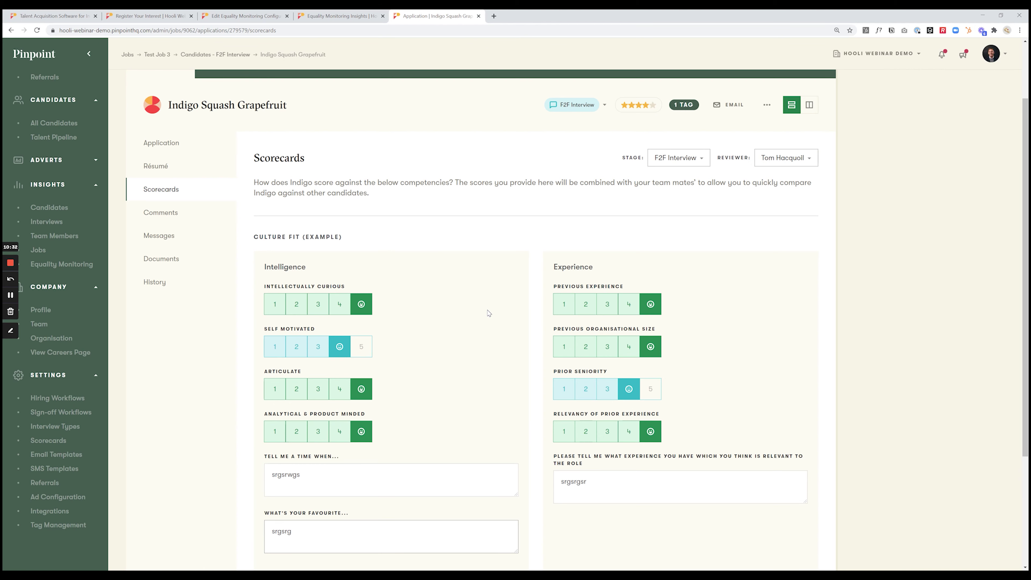
{"action": "scroll", "coordinate": [489, 313], "scroll_direction": "up", "scroll_amount": 2}
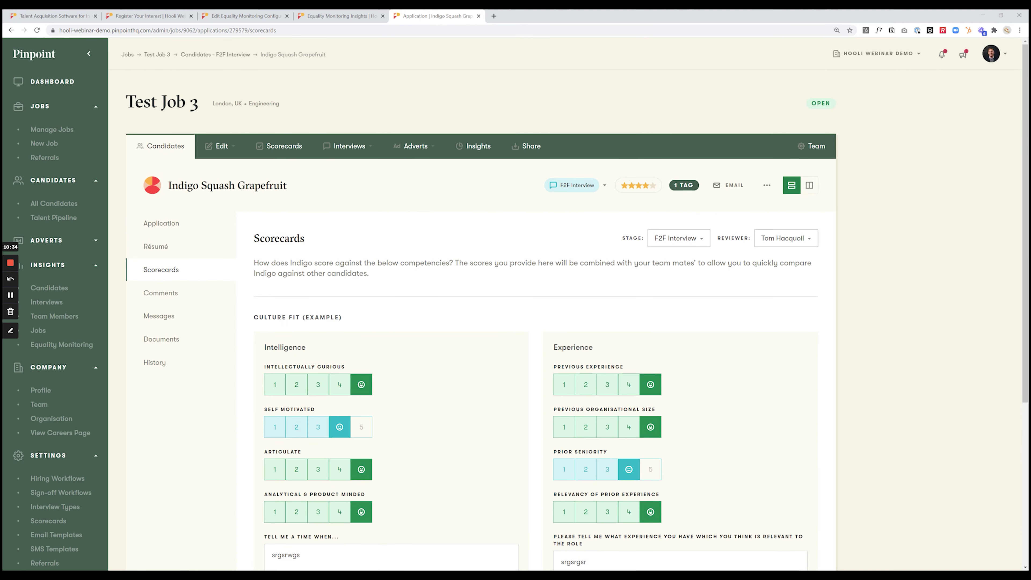
- Switch to the job's Scorecards ratings and highlight the Self Motivated and Articulate criteria
{"action": "left_click", "coordinate": [277, 147]}
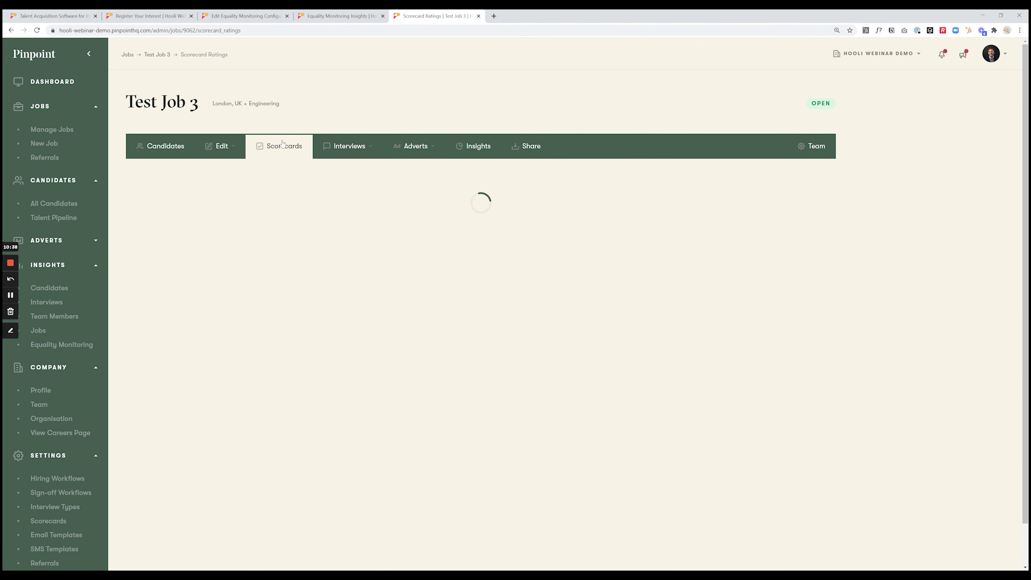
{"action": "scroll", "coordinate": [526, 200], "scroll_direction": "down", "scroll_amount": 1}
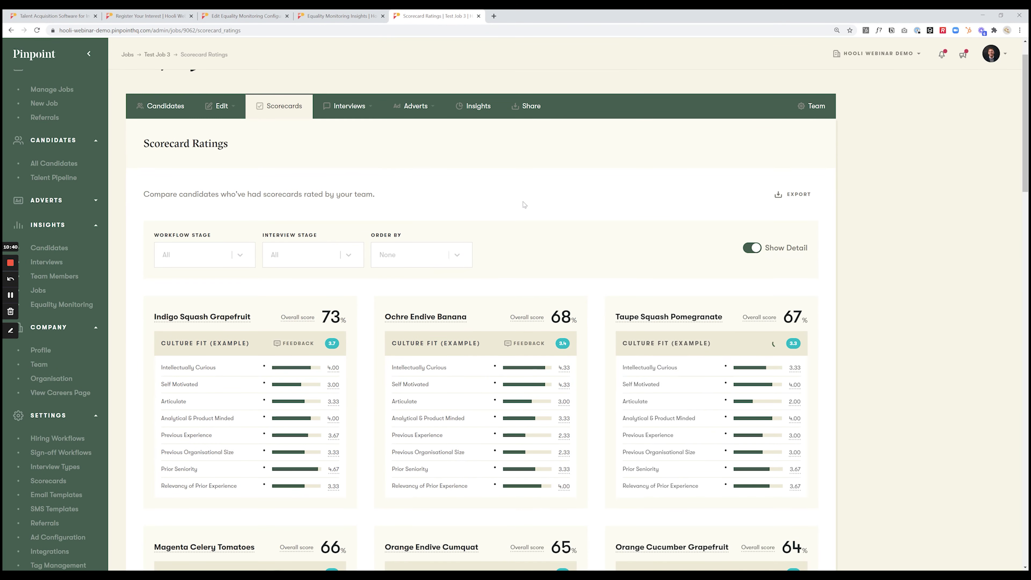
{"action": "scroll", "coordinate": [551, 221], "scroll_direction": "down", "scroll_amount": 1}
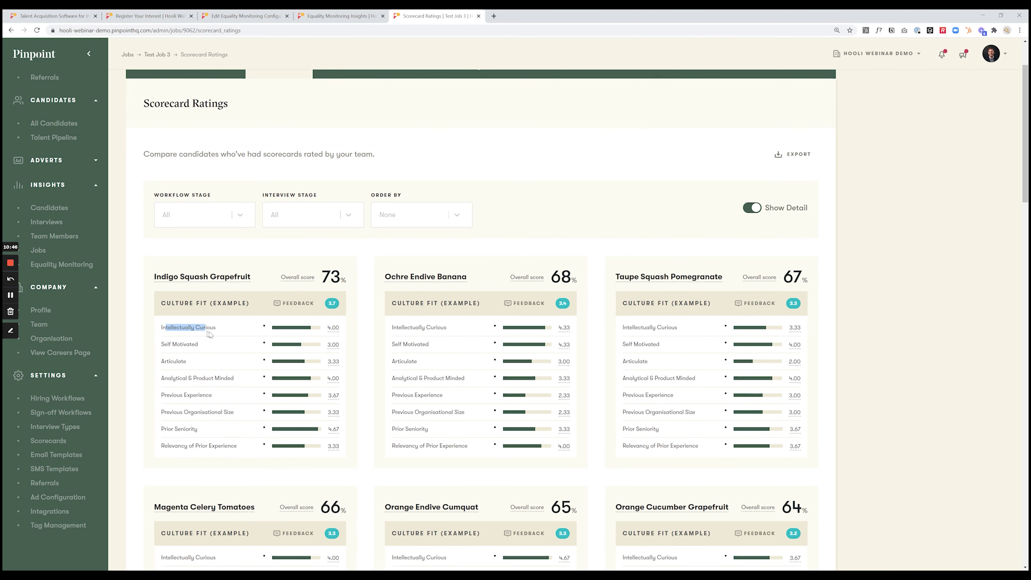
{"action": "triple_click", "coordinate": [165, 347]}
{"action": "left_click_drag", "start_coordinate": [163, 361], "coordinate": [181, 361]}
{"action": "mouse_move", "coordinate": [309, 284]}
{"action": "left_click", "coordinate": [284, 304]}
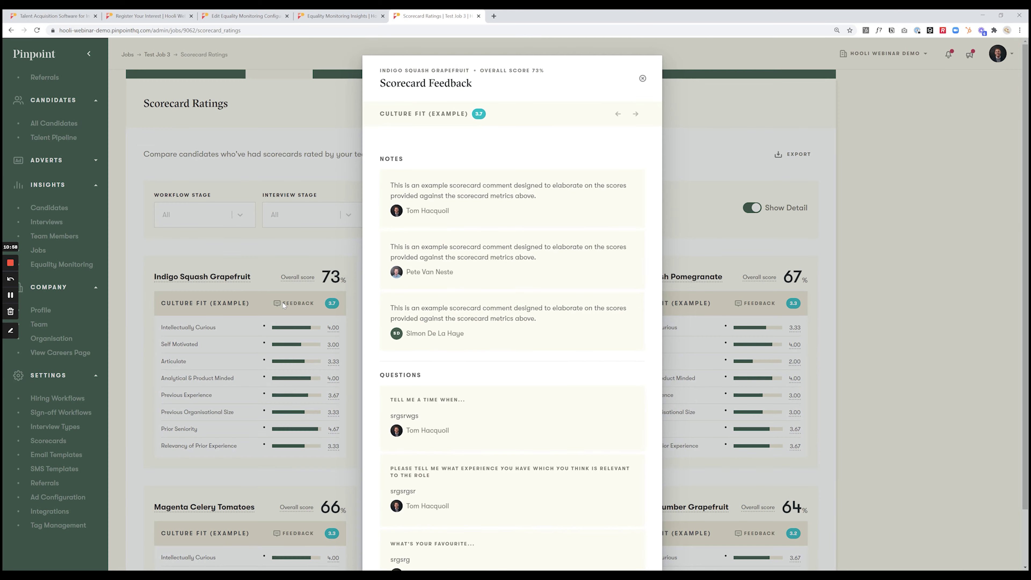
{"action": "scroll", "coordinate": [538, 302], "scroll_direction": "down", "scroll_amount": 1}
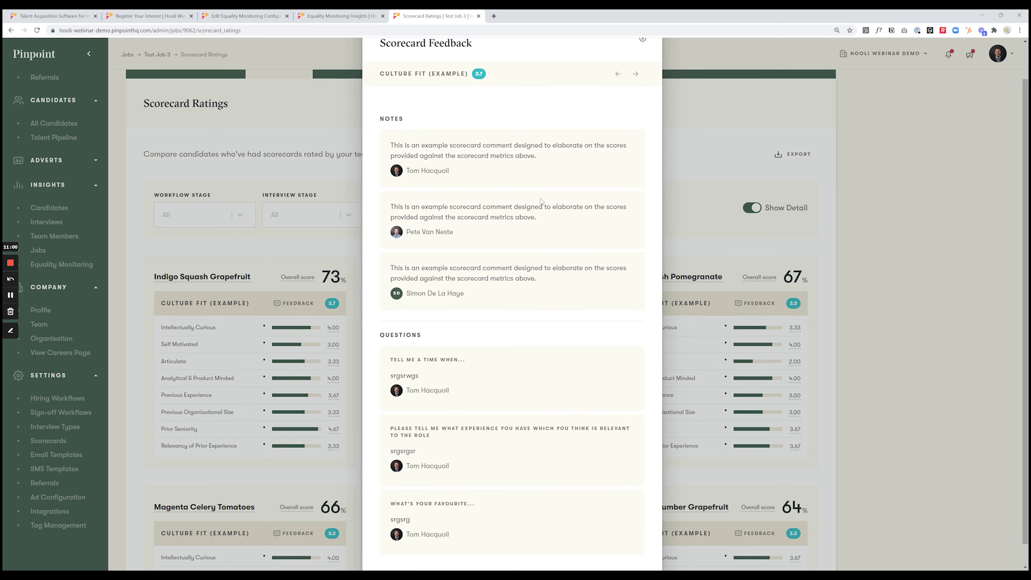
{"action": "scroll", "coordinate": [530, 217], "scroll_direction": "up", "scroll_amount": 1}
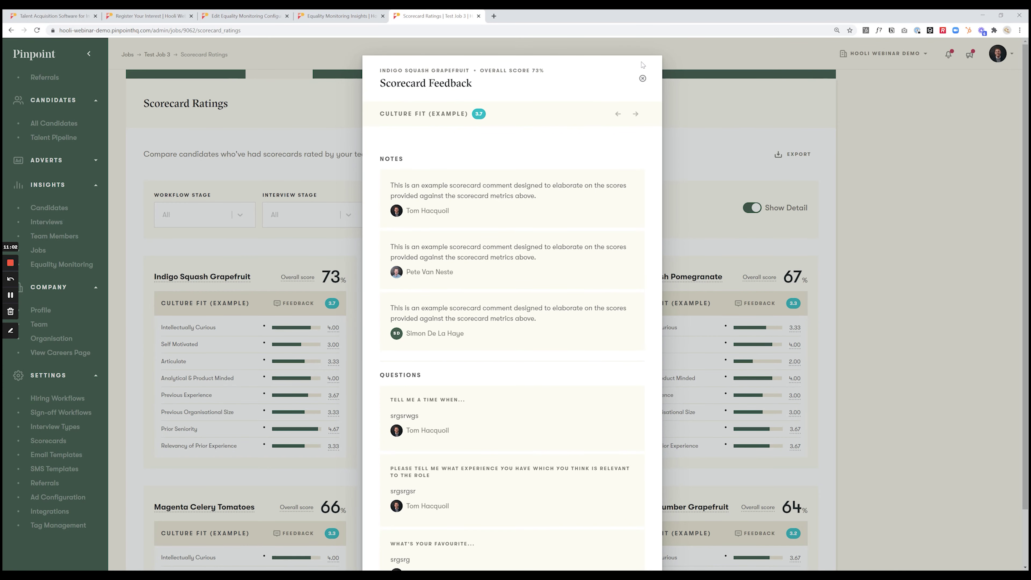
{"action": "left_click", "coordinate": [642, 78]}
{"action": "mouse_move", "coordinate": [335, 332]}
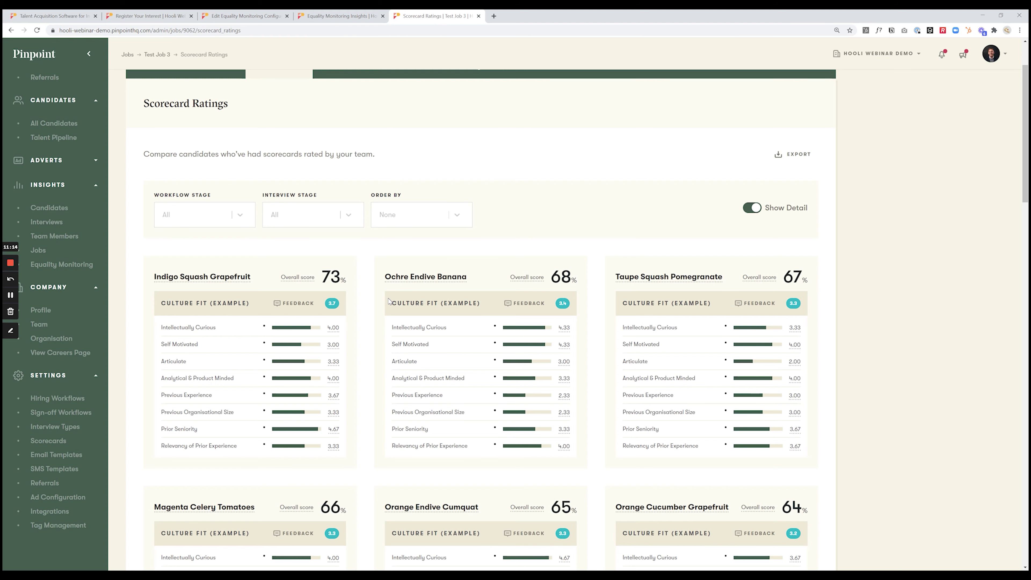
- Order the candidate cards by Self Motivated, then change the ordering to Articulate
{"action": "left_click", "coordinate": [413, 215]}
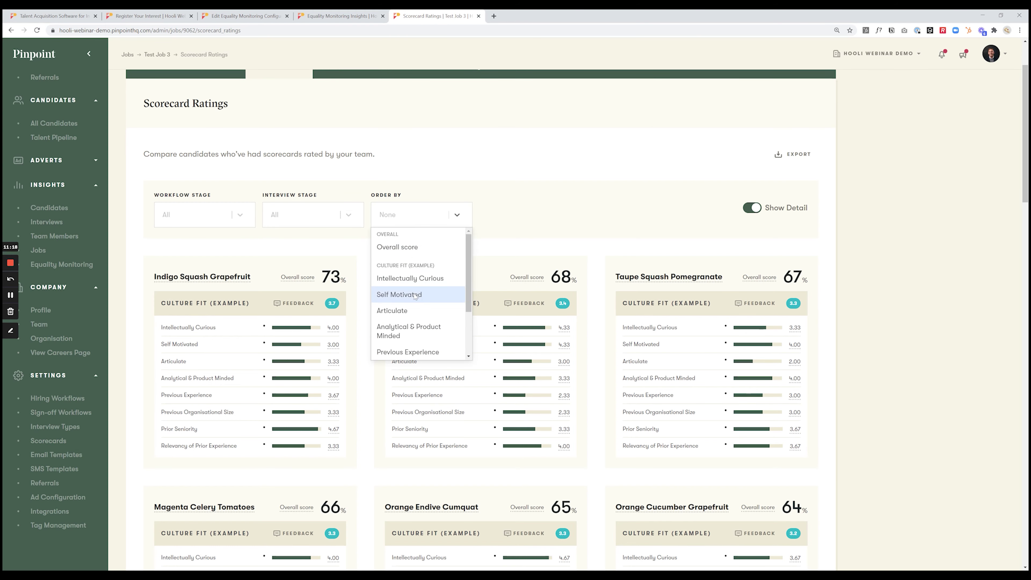
{"action": "left_click", "coordinate": [415, 296]}
{"action": "left_click", "coordinate": [414, 219]}
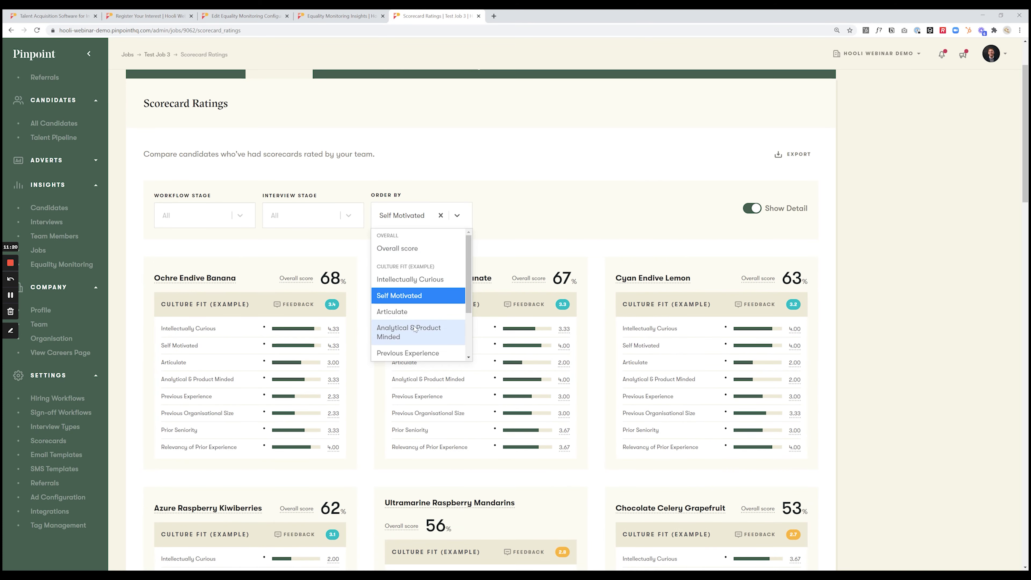
{"action": "left_click", "coordinate": [412, 312]}
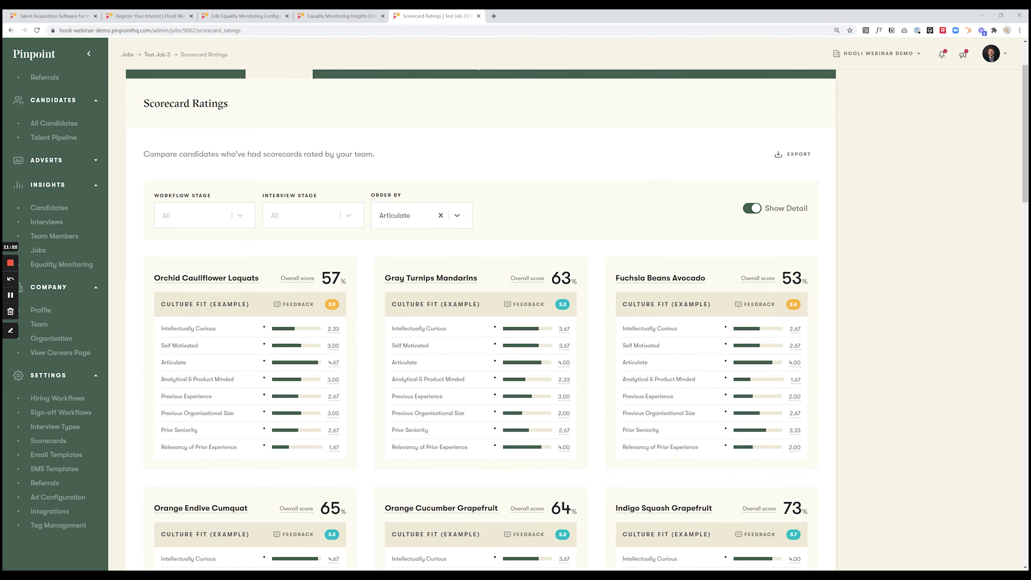
{"action": "scroll", "coordinate": [483, 387], "scroll_direction": "down", "scroll_amount": 1}
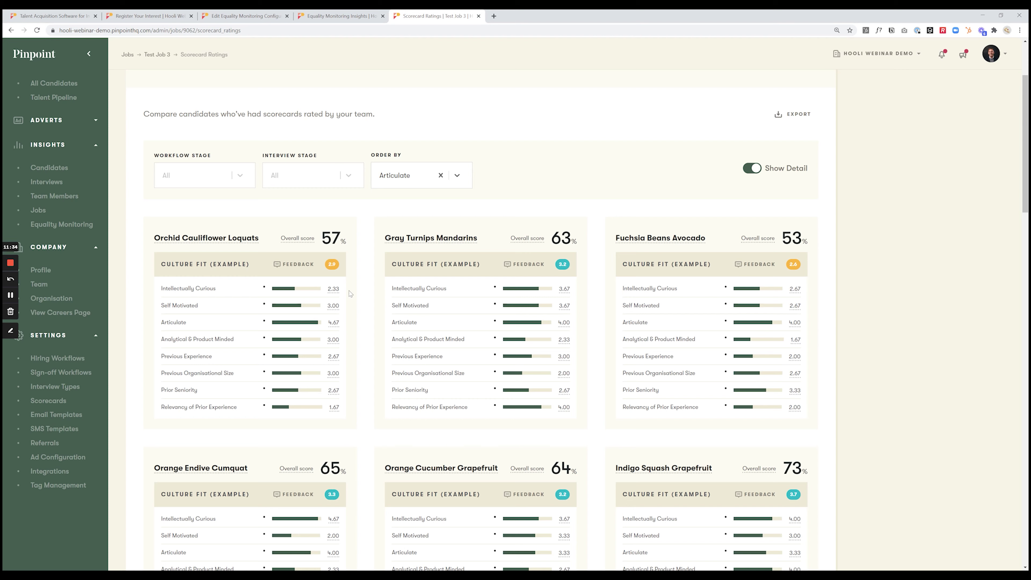
- Clear the Articulate ordering and filter the Workflow Stage to F2F Interview
{"action": "left_click", "coordinate": [443, 175]}
{"action": "left_click", "coordinate": [198, 183]}
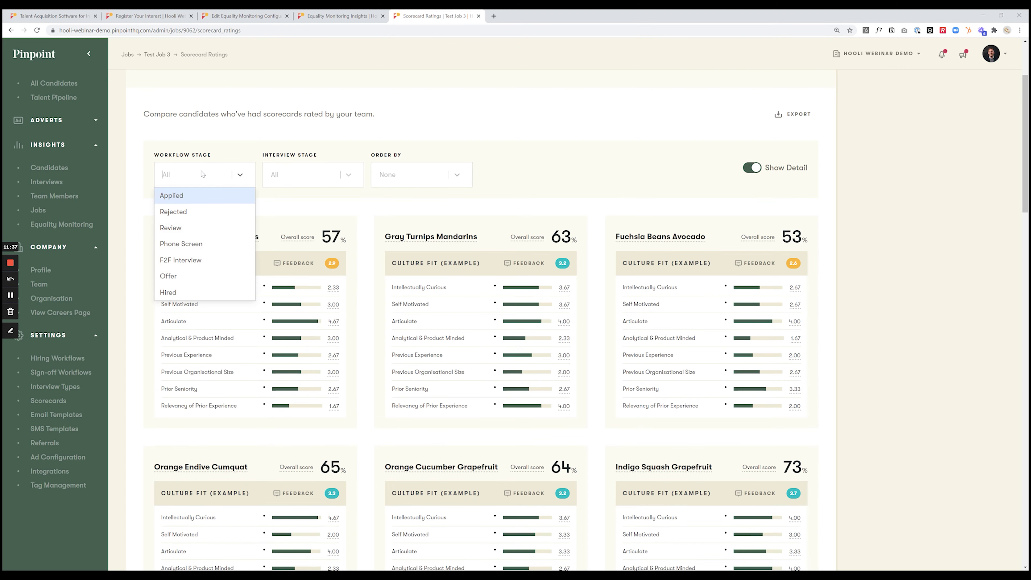
{"action": "left_click", "coordinate": [199, 260]}
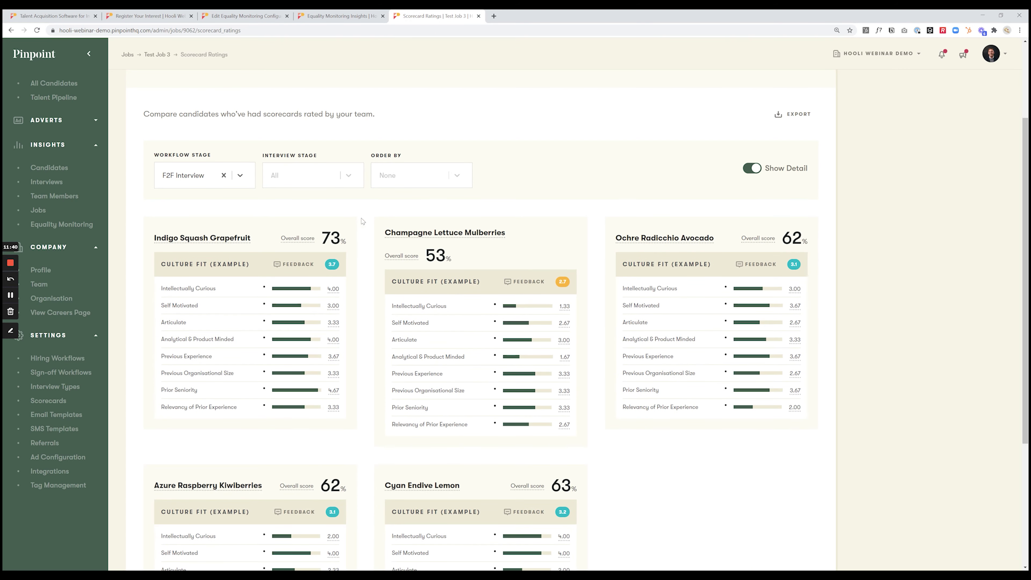
- Order the F2F Interview candidates by Self Motivated, then remove that ordering
{"action": "left_click", "coordinate": [391, 175]}
{"action": "left_click", "coordinate": [405, 258]}
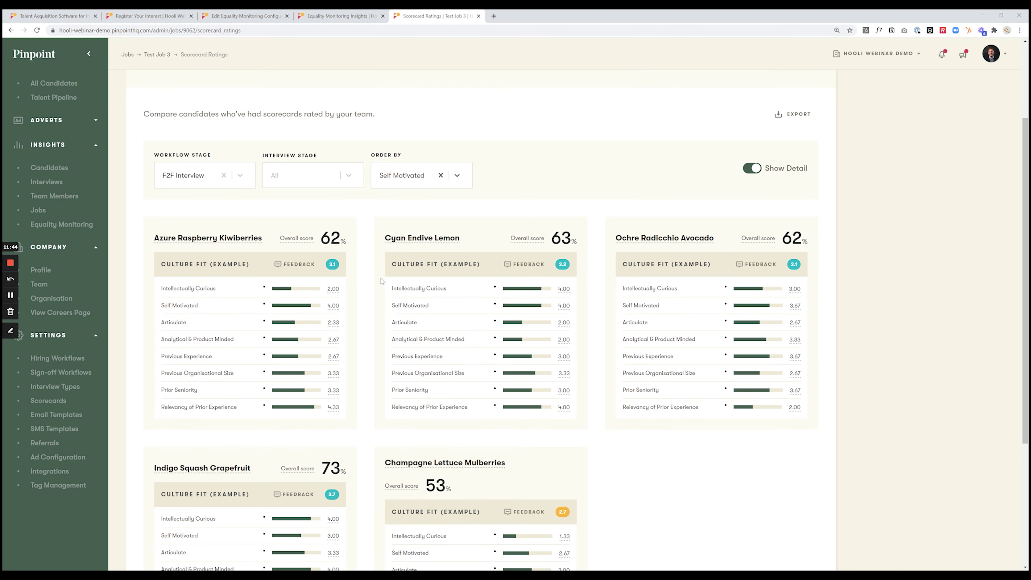
{"action": "scroll", "coordinate": [384, 280], "scroll_direction": "down", "scroll_amount": 1}
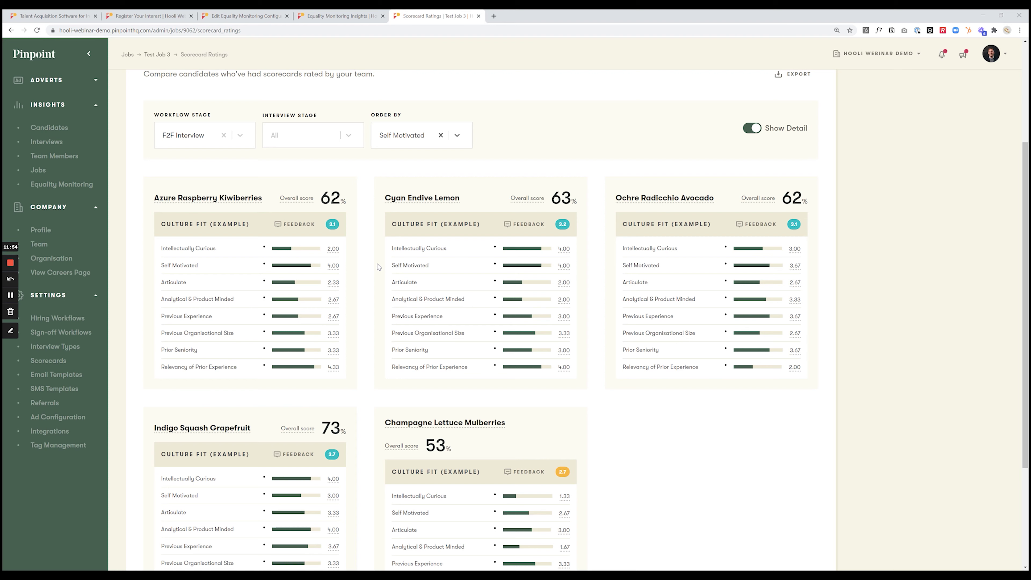
{"action": "left_click", "coordinate": [441, 138]}
{"action": "scroll", "coordinate": [377, 280], "scroll_direction": "down", "scroll_amount": 1}
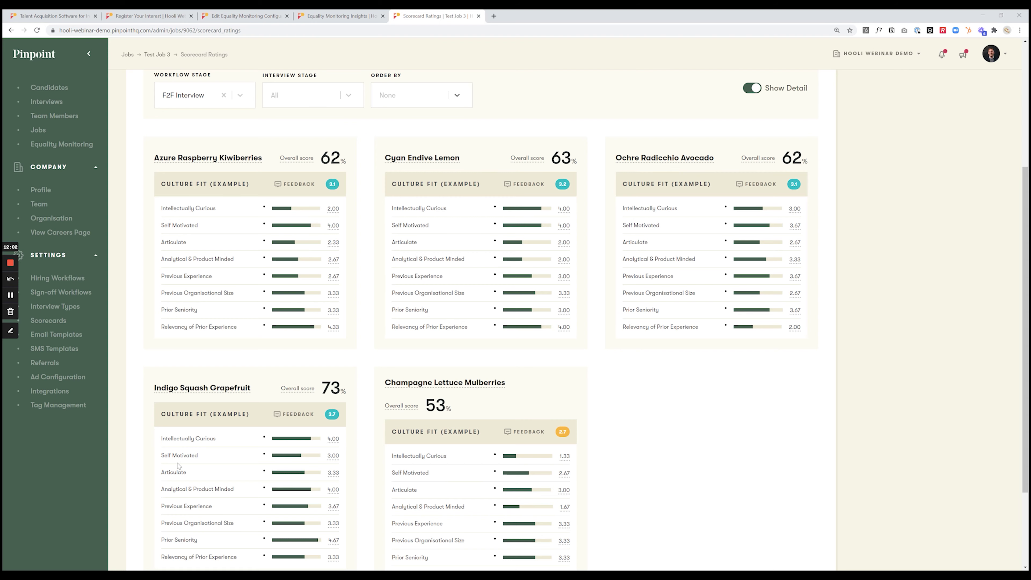
{"action": "scroll", "coordinate": [604, 390], "scroll_direction": "up", "scroll_amount": 1}
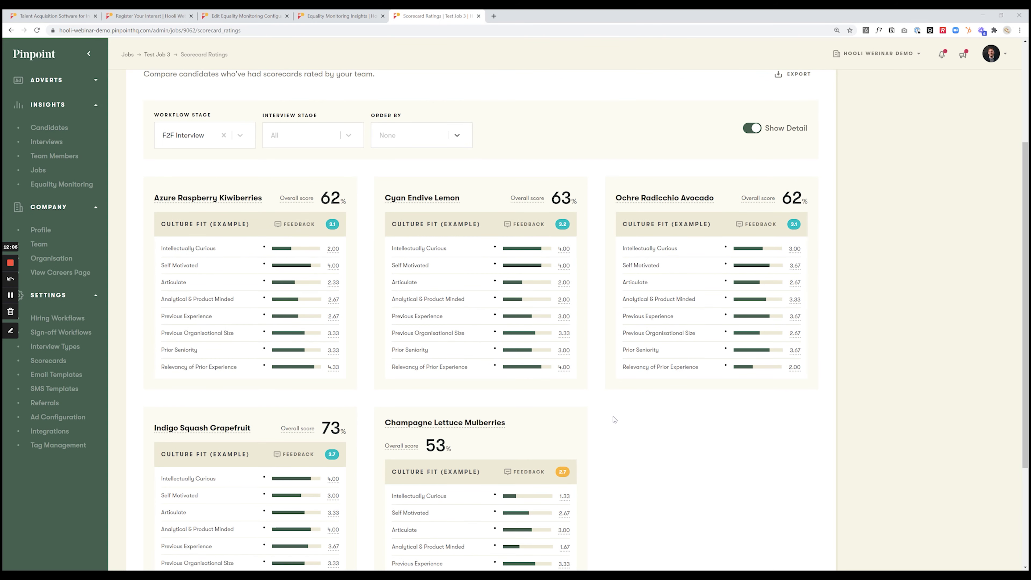
{"action": "scroll", "coordinate": [614, 419], "scroll_direction": "up", "scroll_amount": 1}
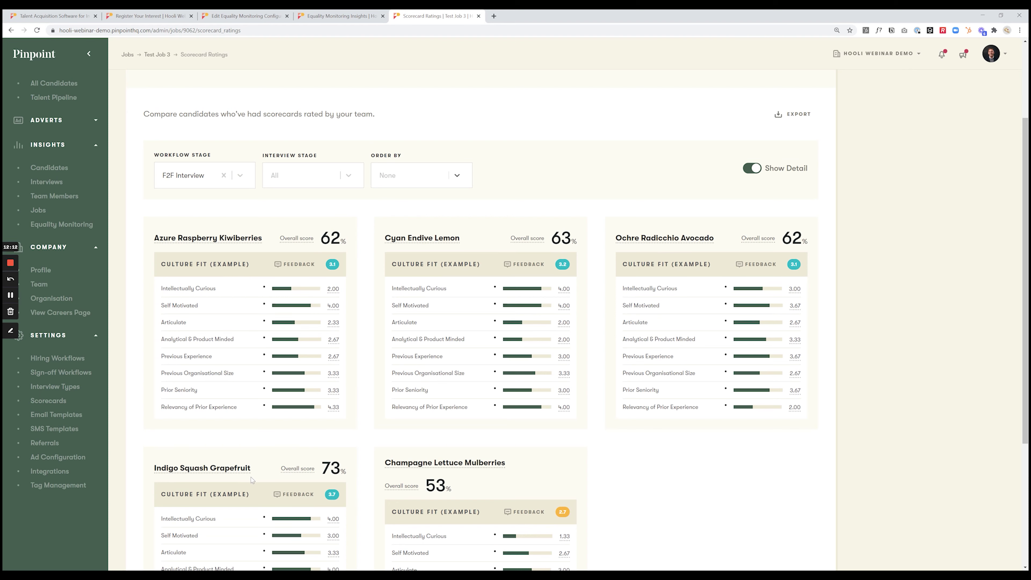
{"action": "scroll", "coordinate": [256, 487], "scroll_direction": "up", "scroll_amount": 1}
{"action": "scroll", "coordinate": [255, 439], "scroll_direction": "down", "scroll_amount": 1}
{"action": "scroll", "coordinate": [255, 439], "scroll_direction": "down", "scroll_amount": 1}
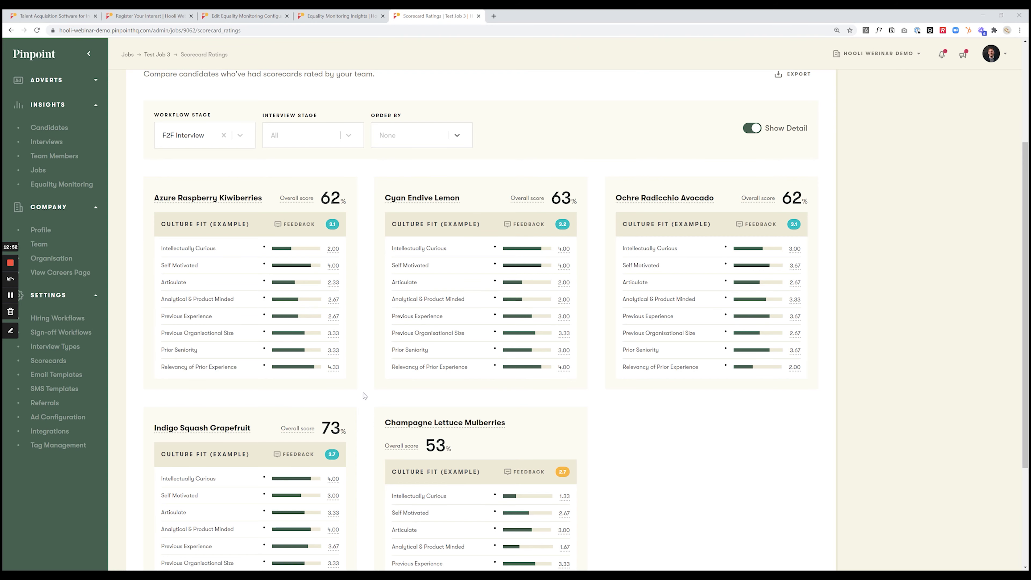
{"action": "scroll", "coordinate": [364, 395], "scroll_direction": "up", "scroll_amount": 4}
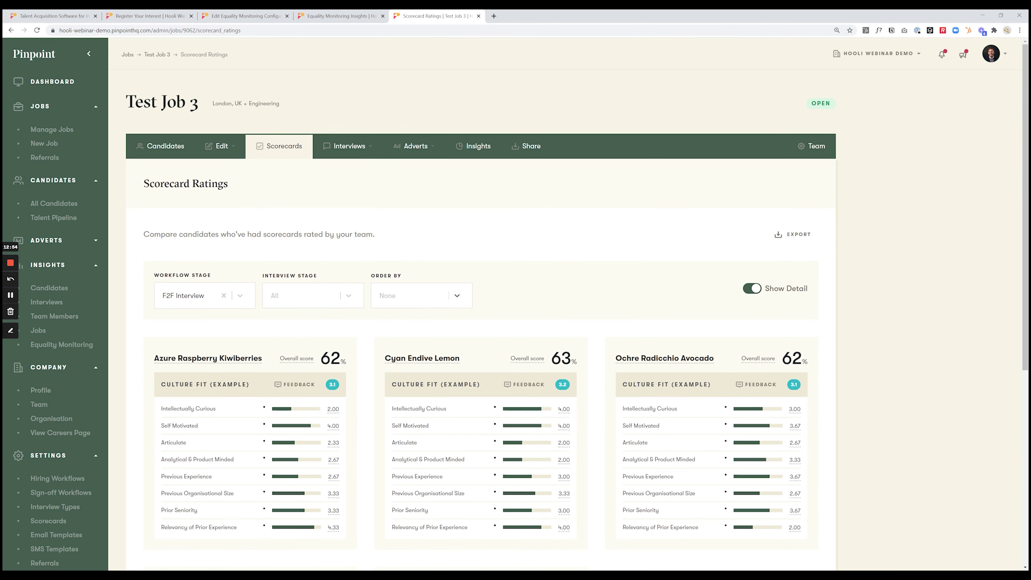
- Return to the main Dashboard from the left sidebar
{"action": "left_click", "coordinate": [53, 81]}
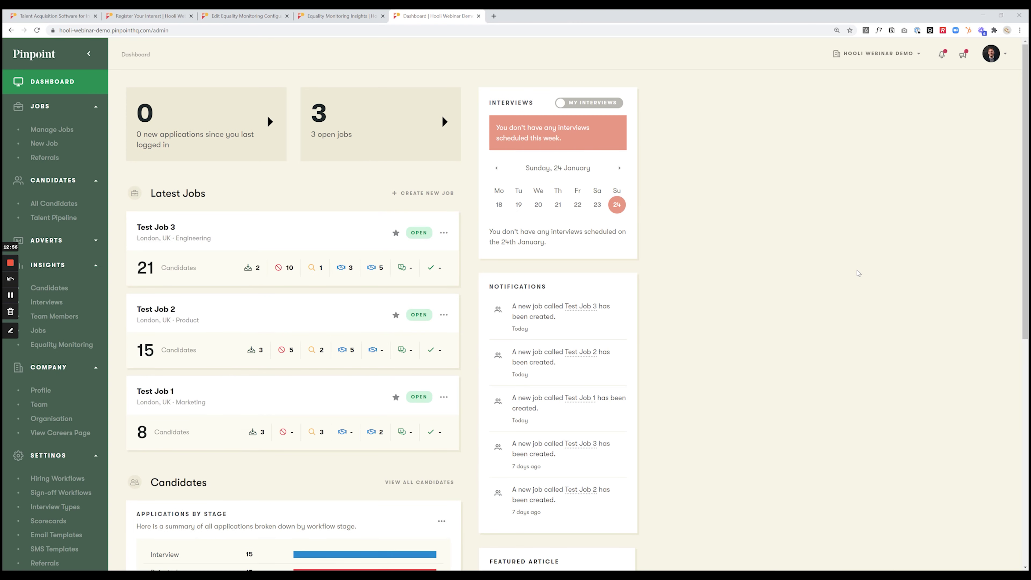